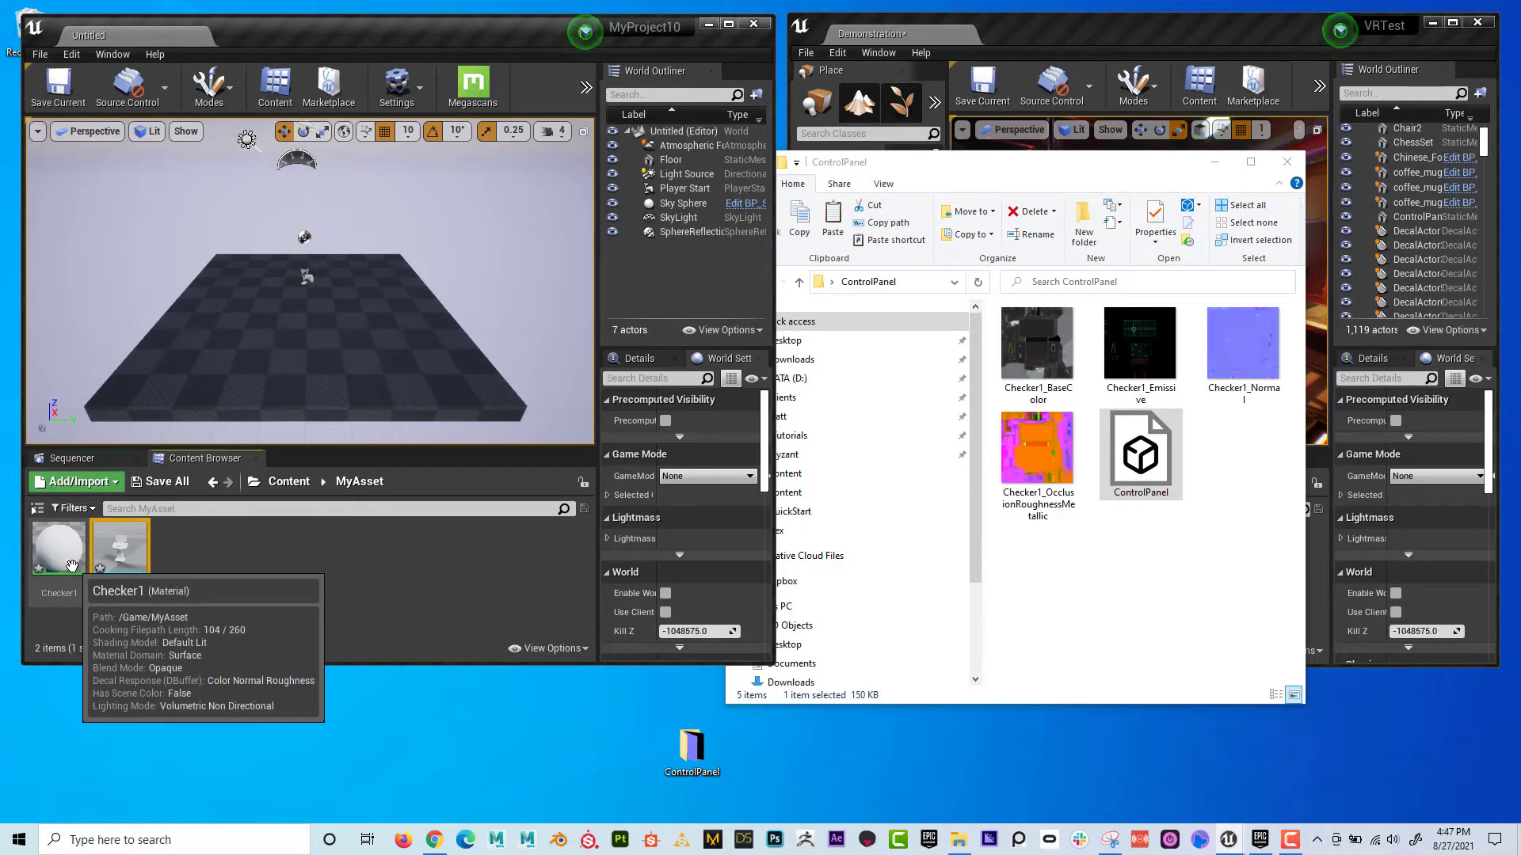
Import the four Checker1 texture PNGs from the ControlPanel folder into /Game/MyAsset
left_click(99, 481)
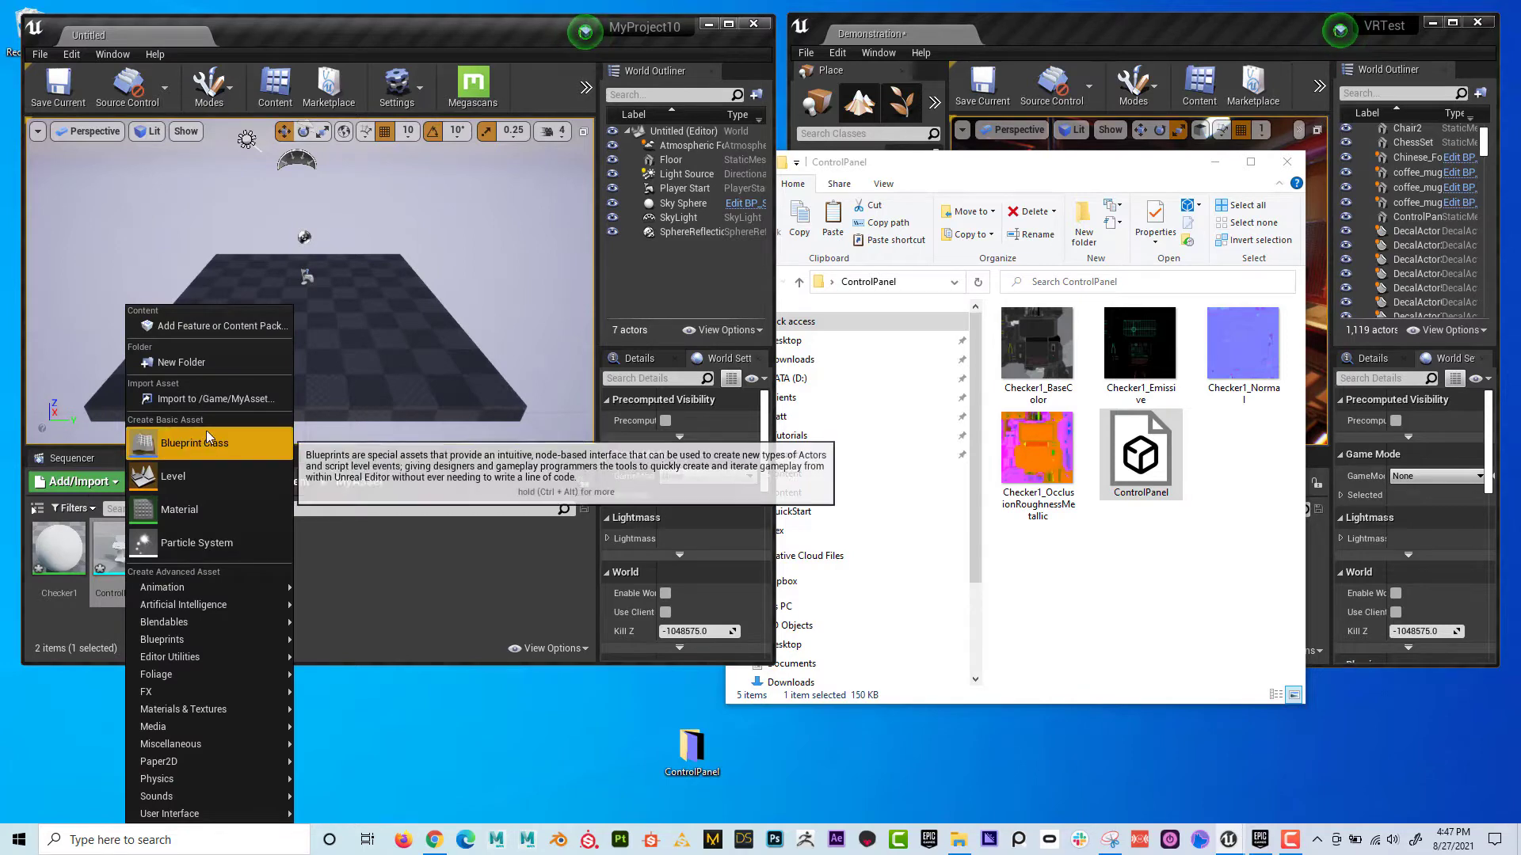
left_click(211, 398)
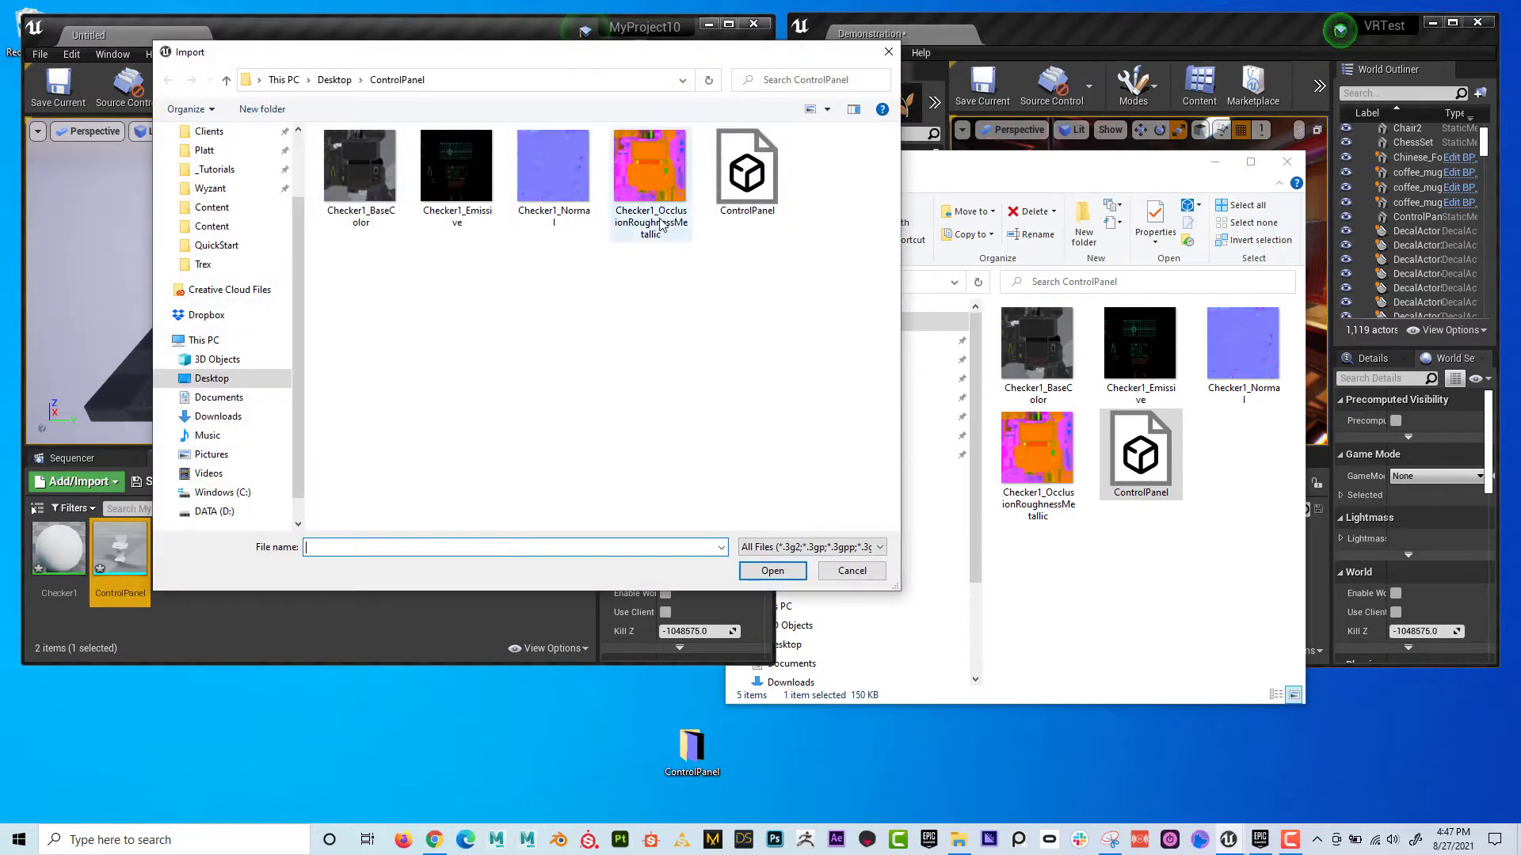
left_click_drag(665, 256, 349, 158)
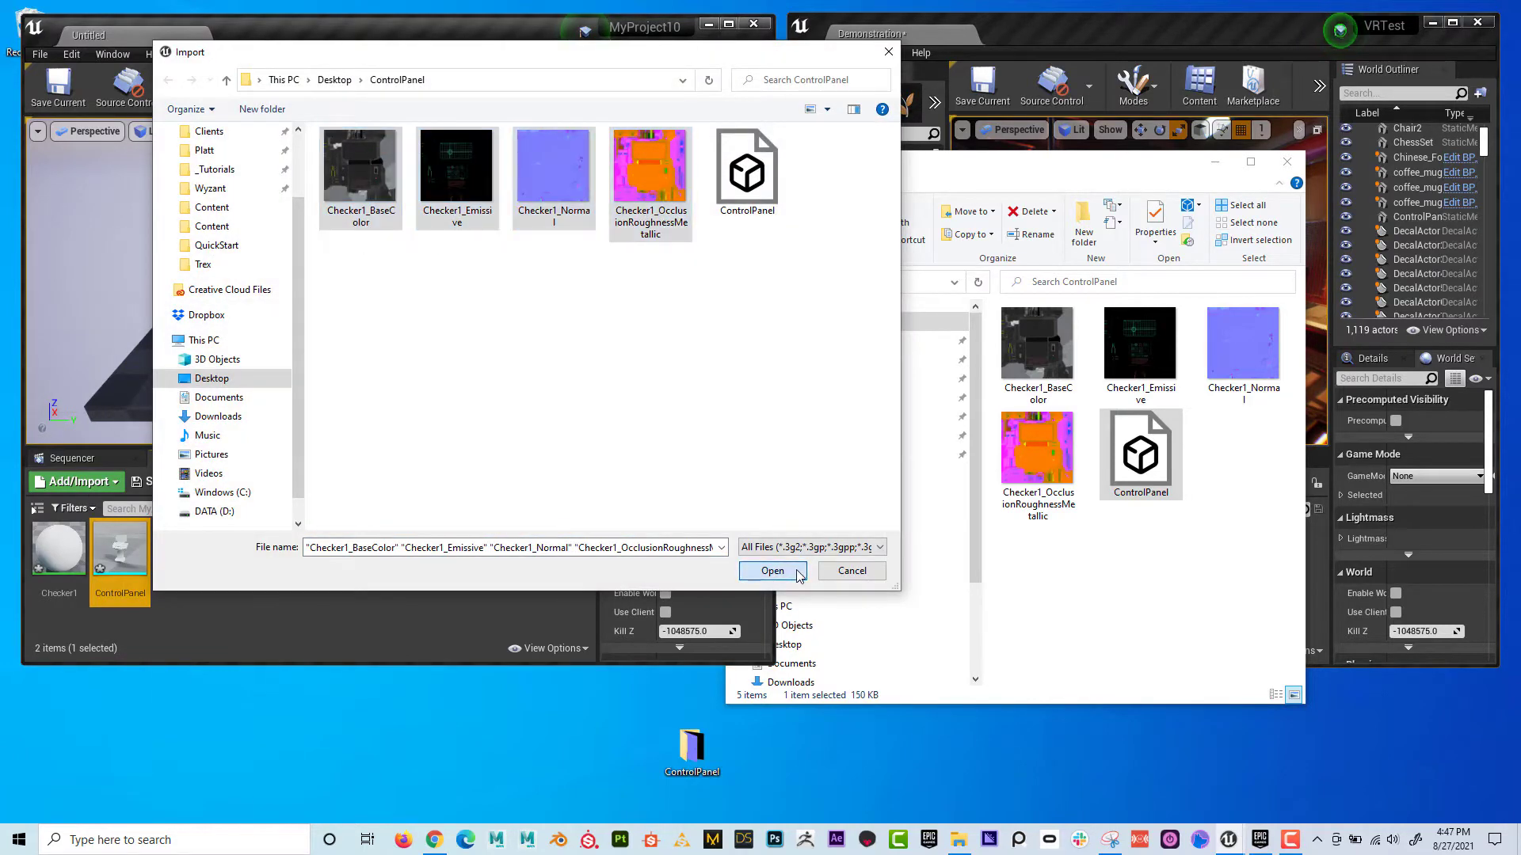
left_click(772, 570)
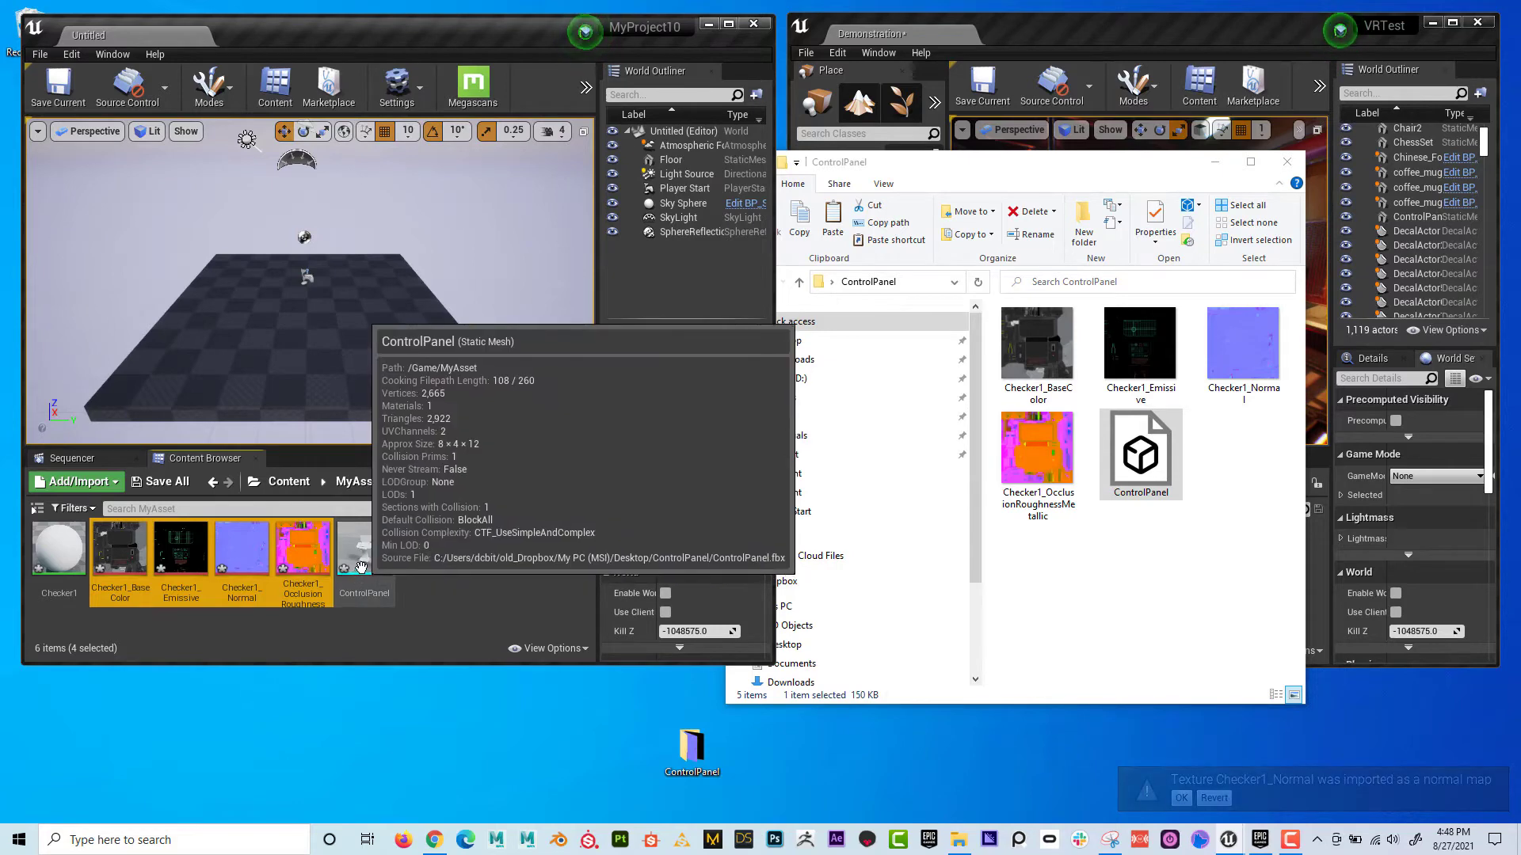
Open the Checker1 material, delete its Param node, and add the Checker1_BaseColor texture
double_click(73, 553)
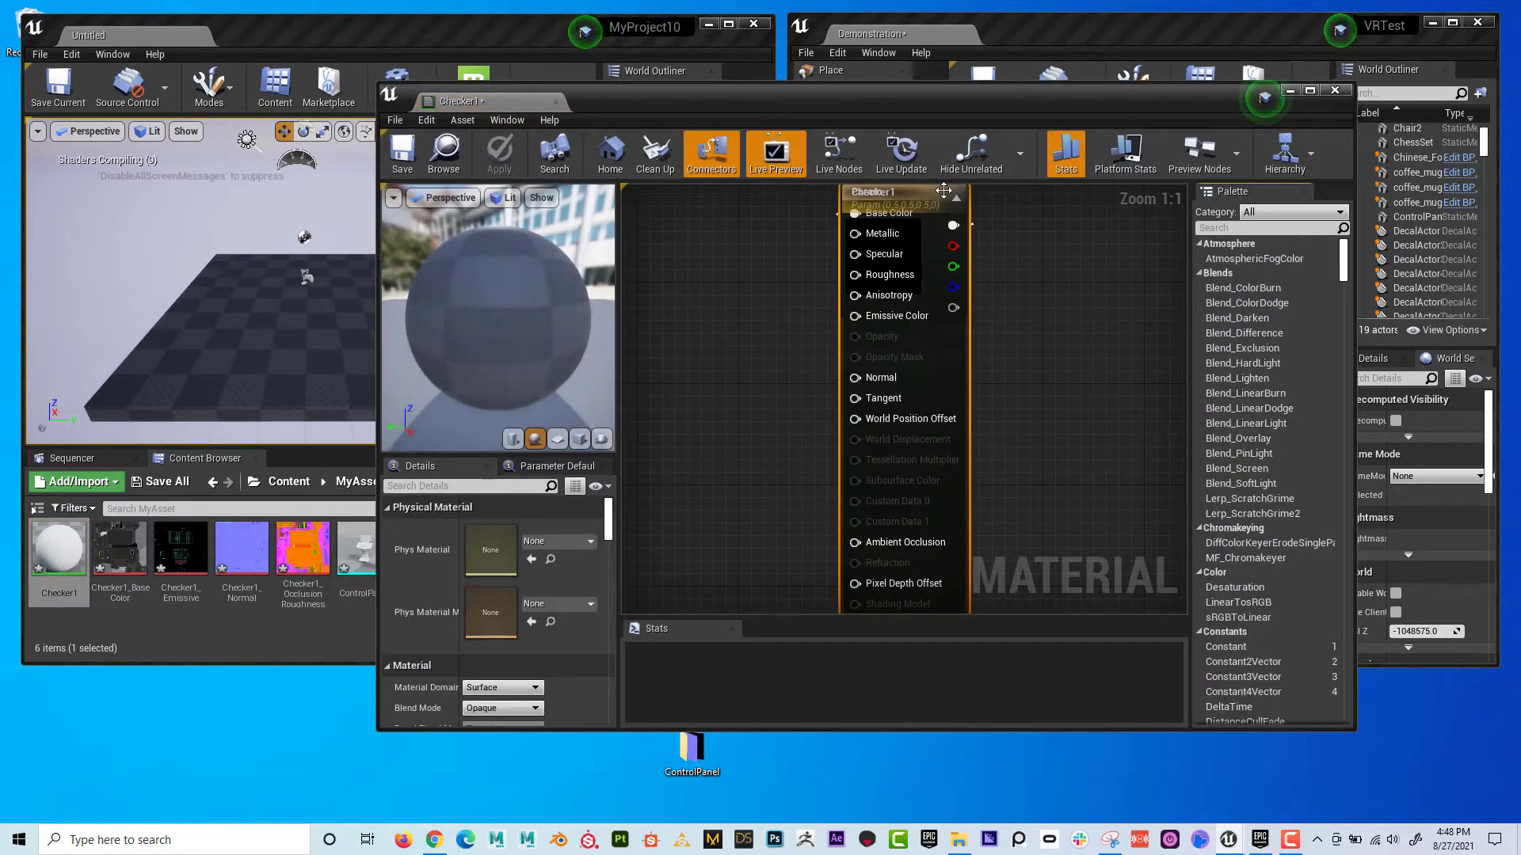
scroll(895, 337, "down", 2)
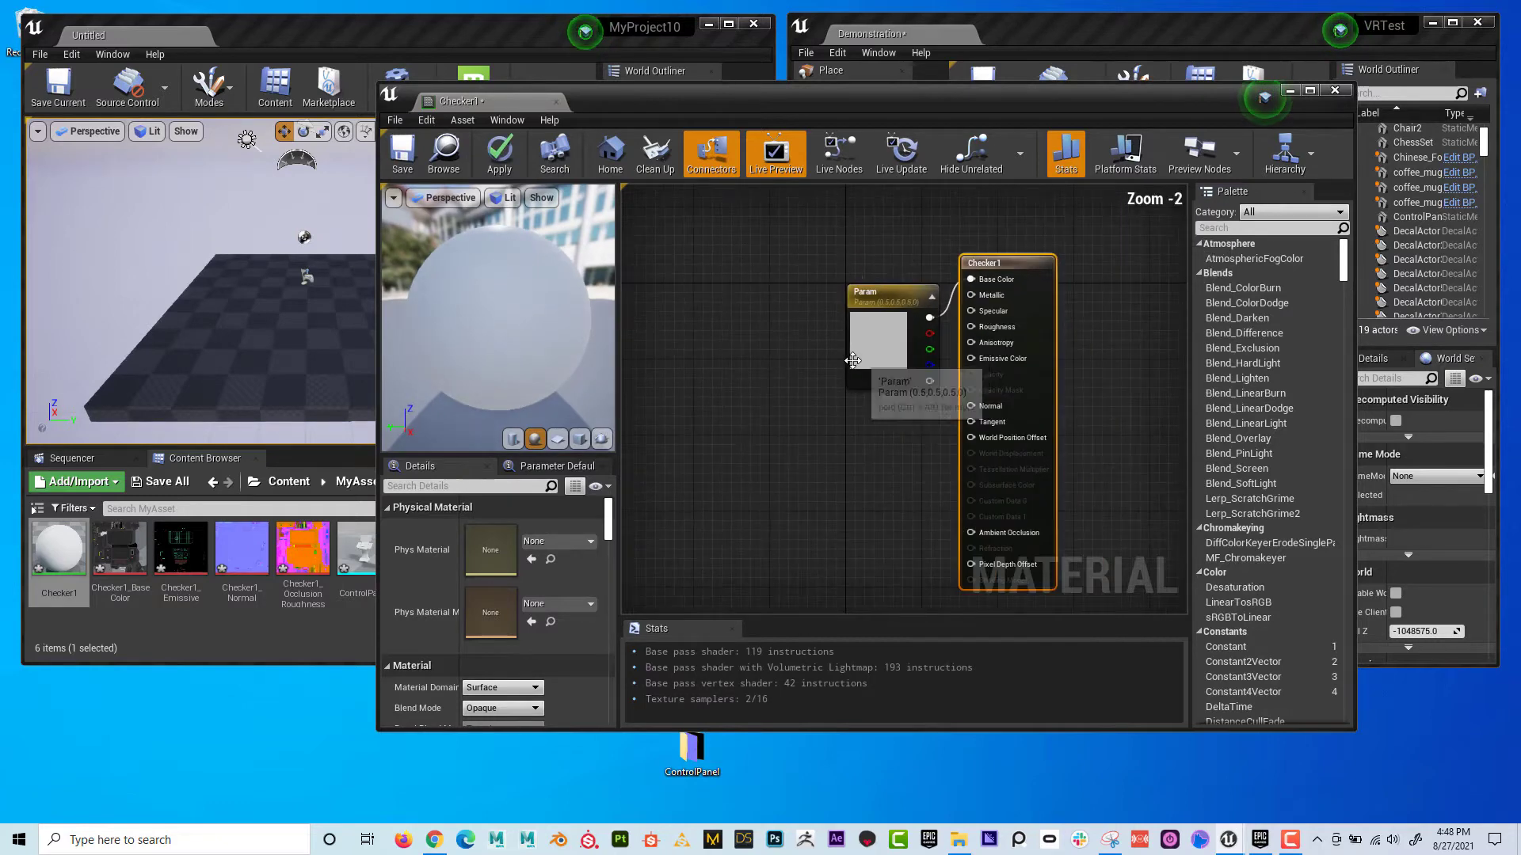
left_click_drag(870, 273, 762, 235)
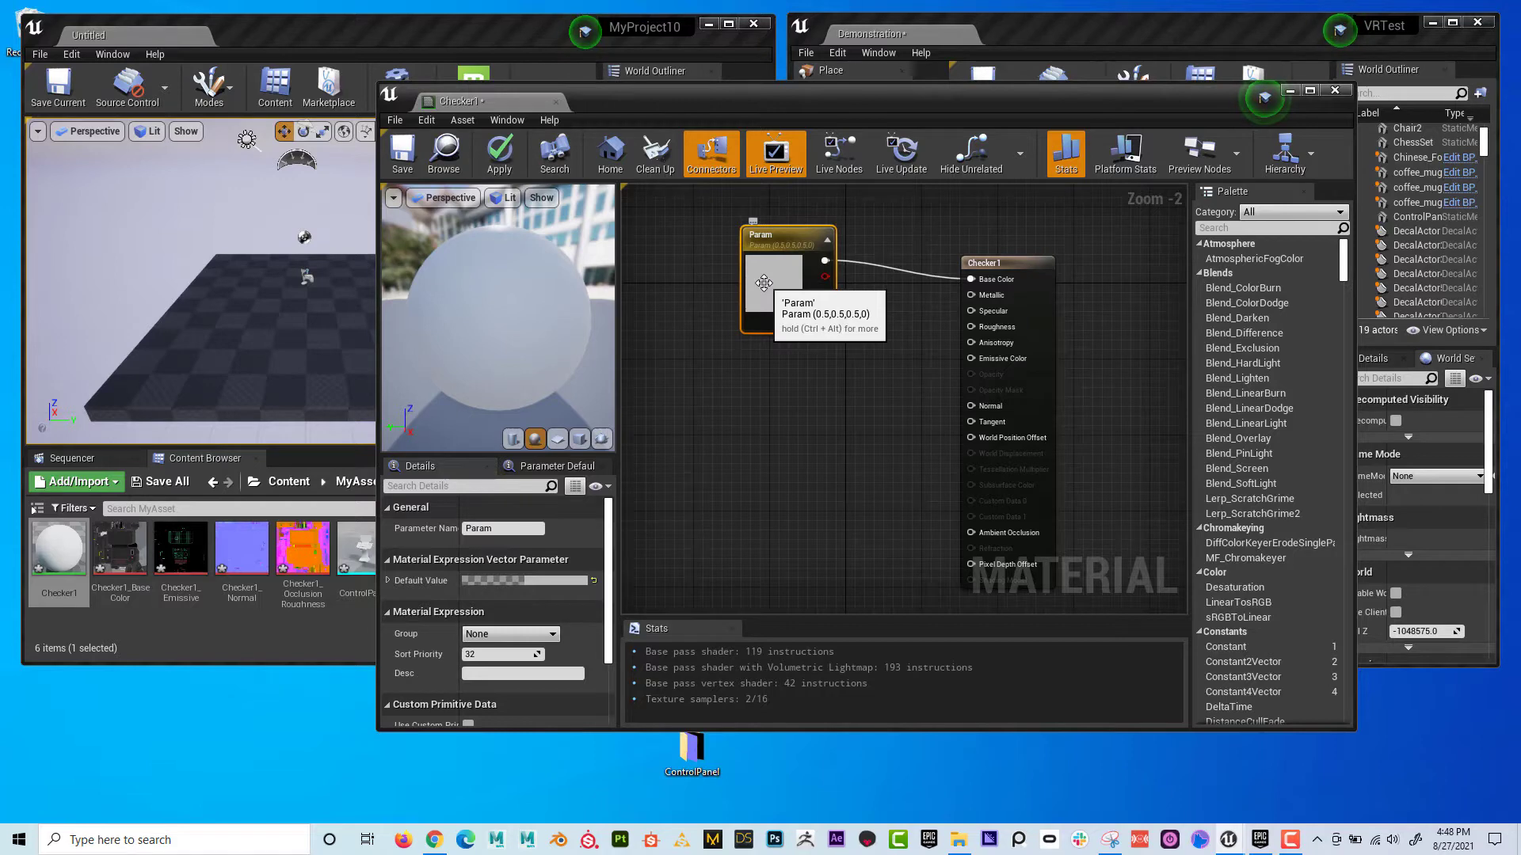
key("Delete")
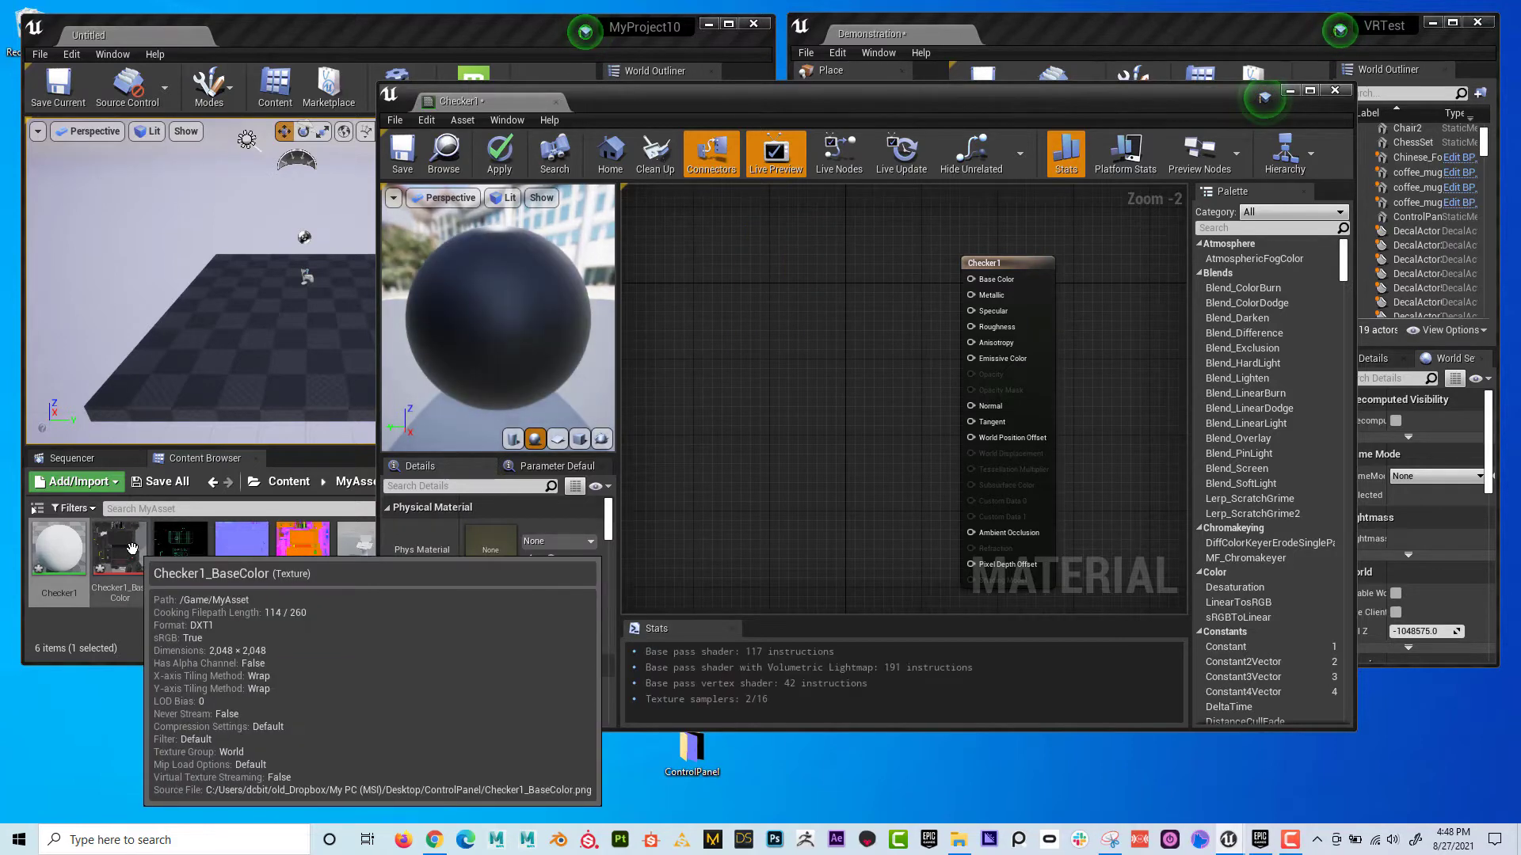
left_click_drag(132, 564, 967, 277)
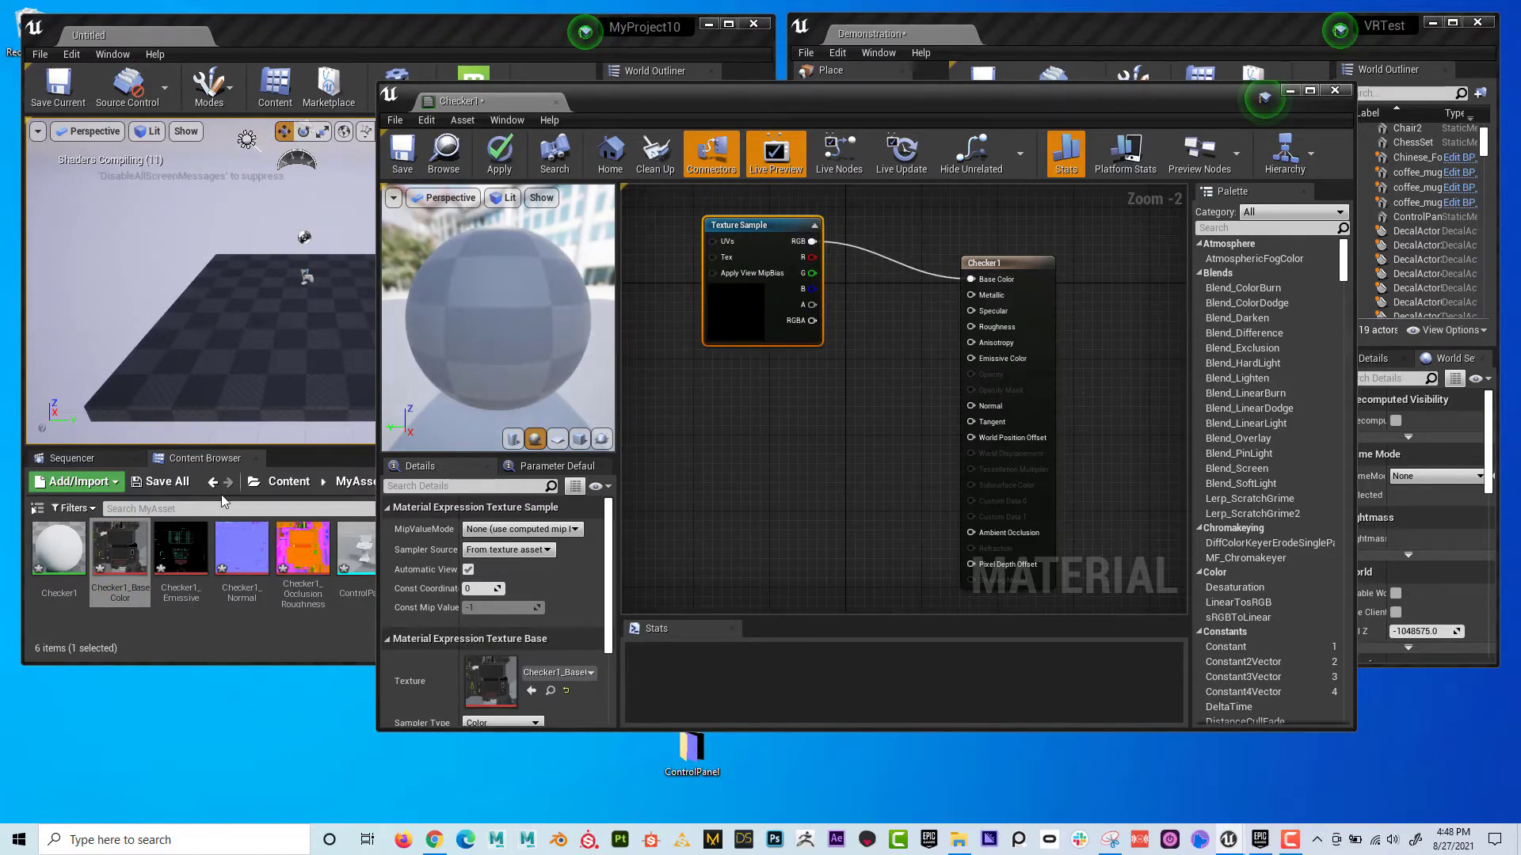
Add the Checker1_Emissive and Checker1_Normal textures, wiring them to Emissive Color and Normal
left_click_drag(183, 539, 658, 394)
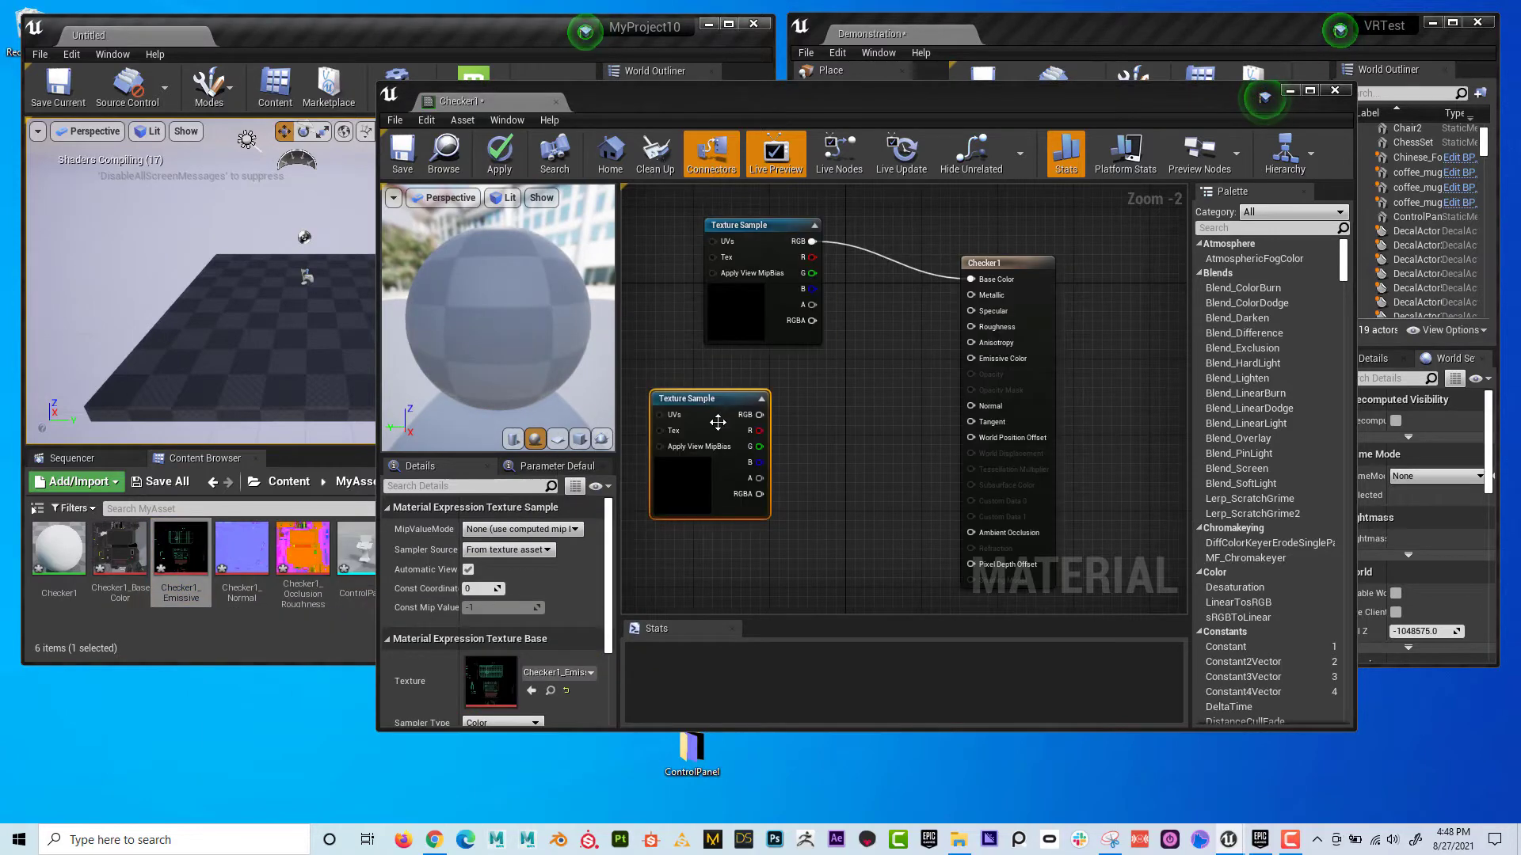
left_click_drag(760, 415, 970, 359)
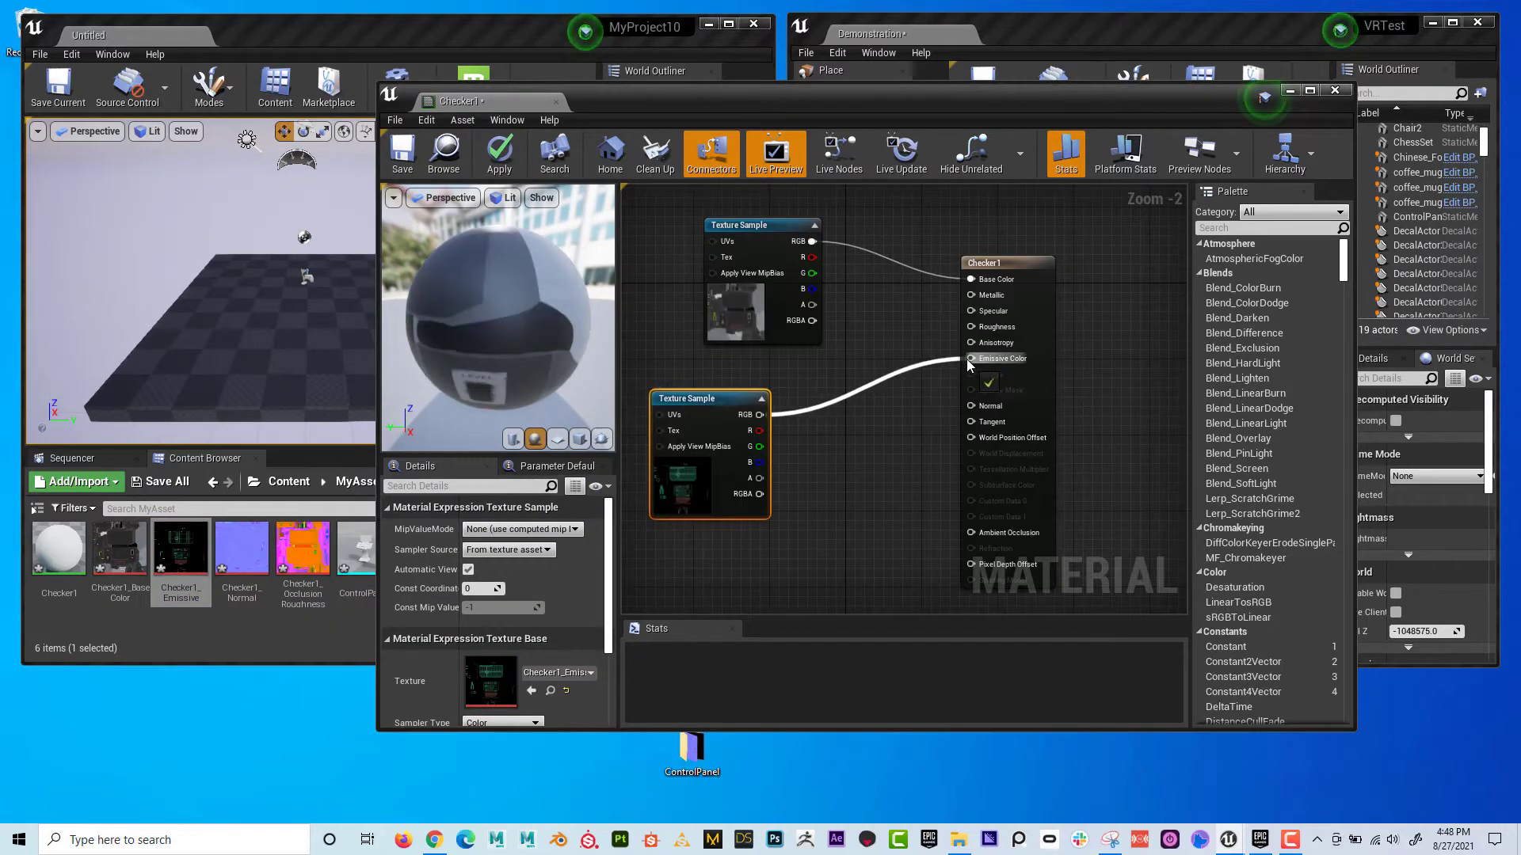
left_click_drag(703, 402, 690, 380)
left_click(242, 551)
left_click_drag(241, 550, 713, 520)
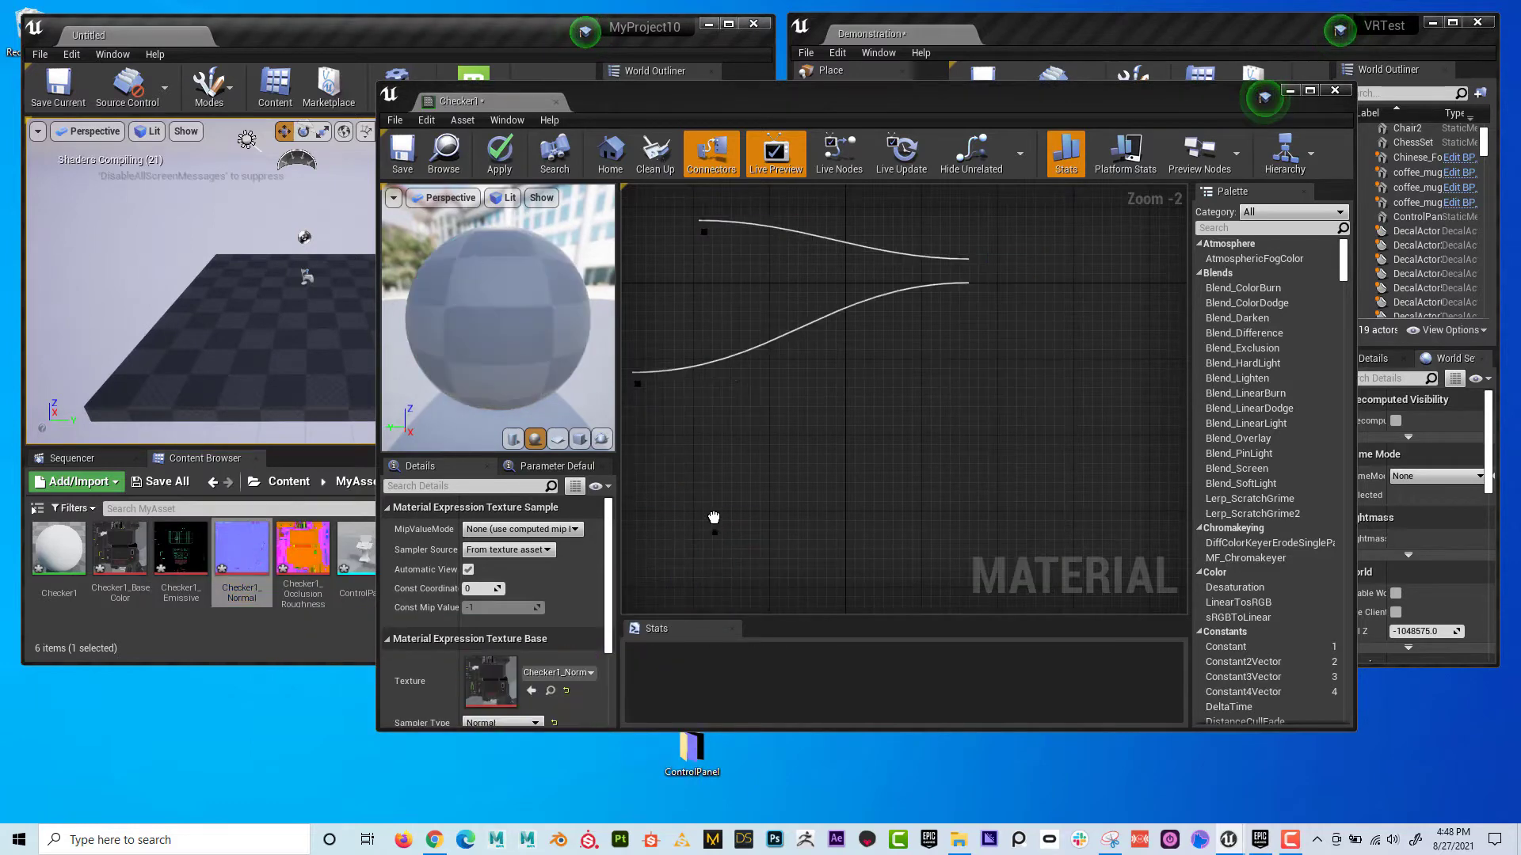
scroll(778, 472, "down", 1)
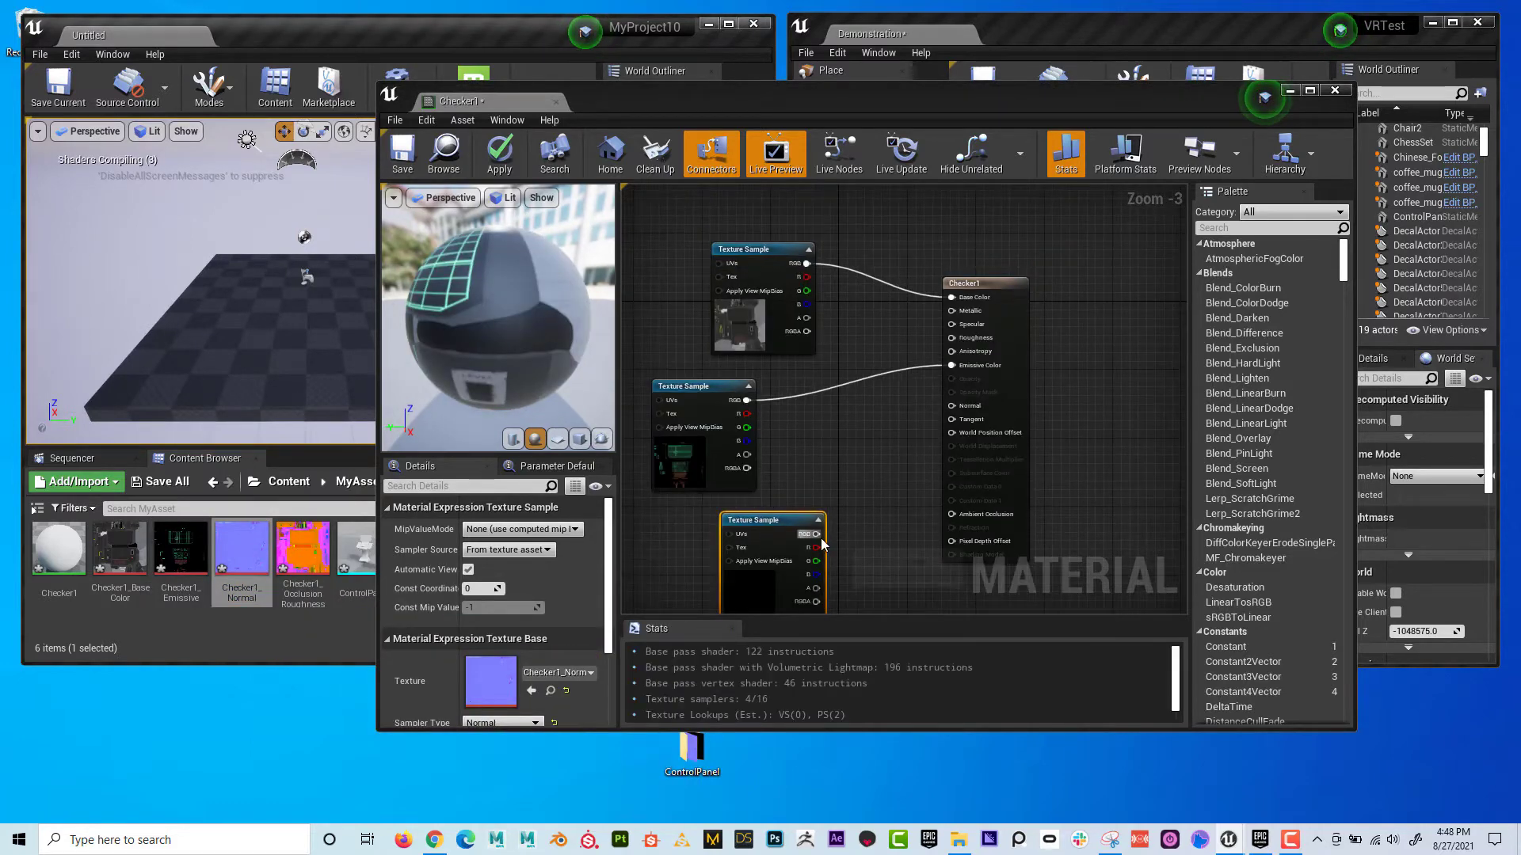
left_click_drag(816, 534, 948, 404)
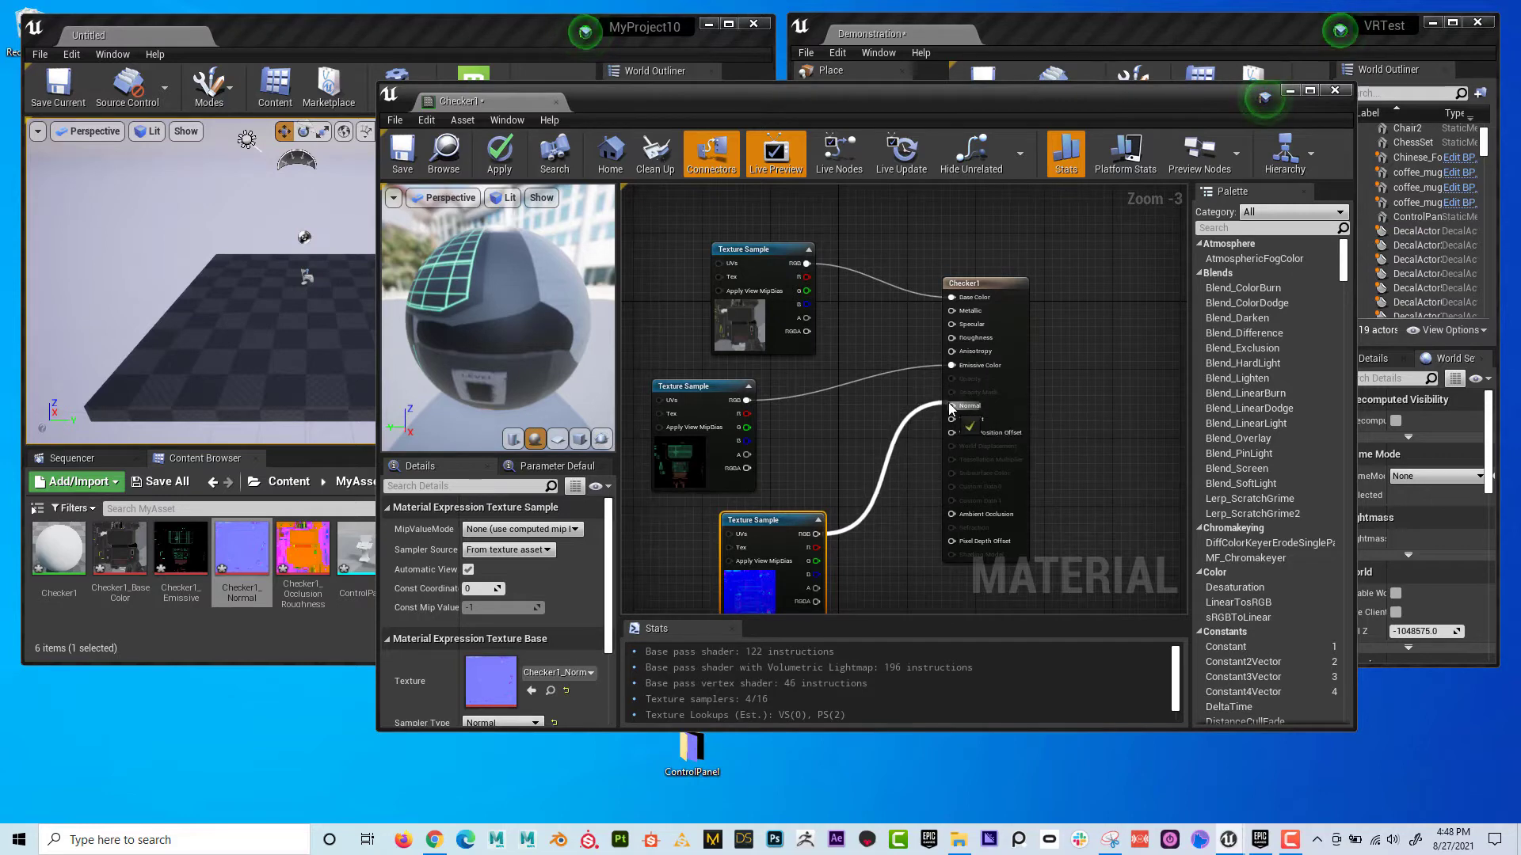
left_click_drag(781, 520, 729, 514)
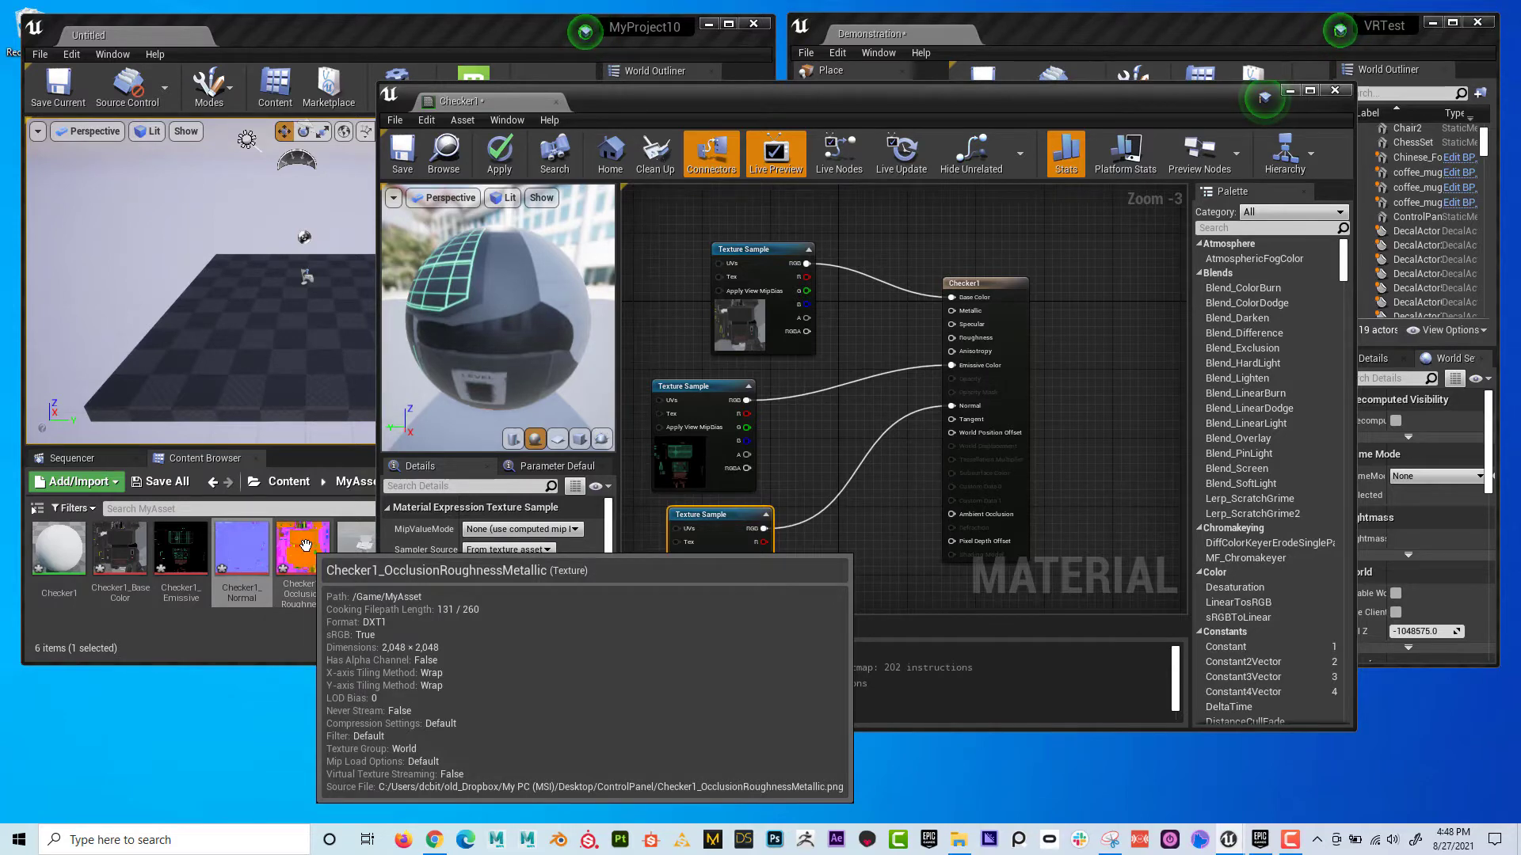
Turn off sRGB on the Checker1_OcclusionRoughnessMetallic texture and save it
double_click(305, 545)
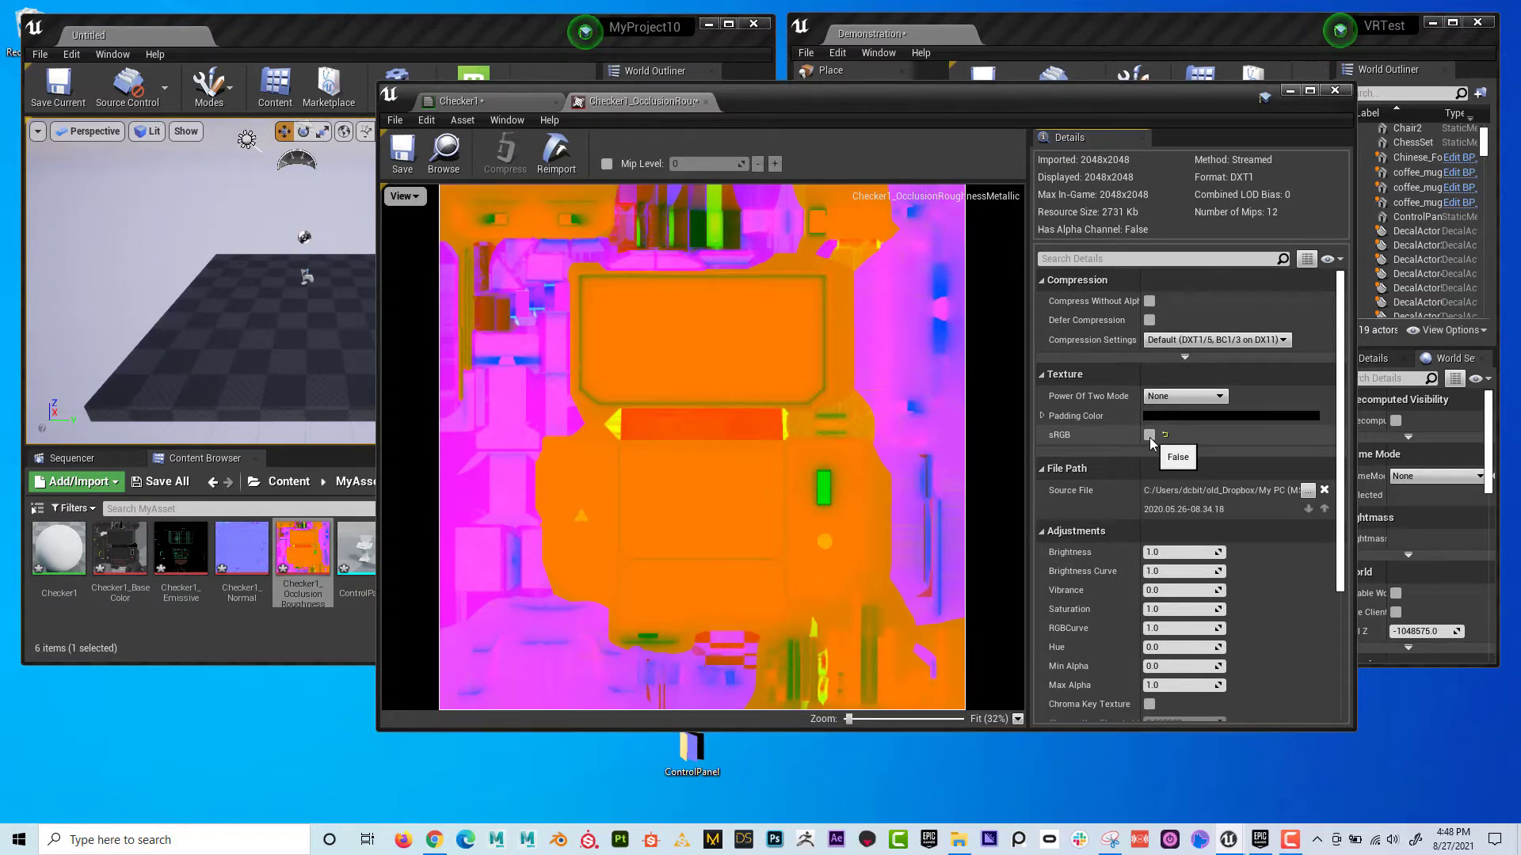
left_click(412, 158)
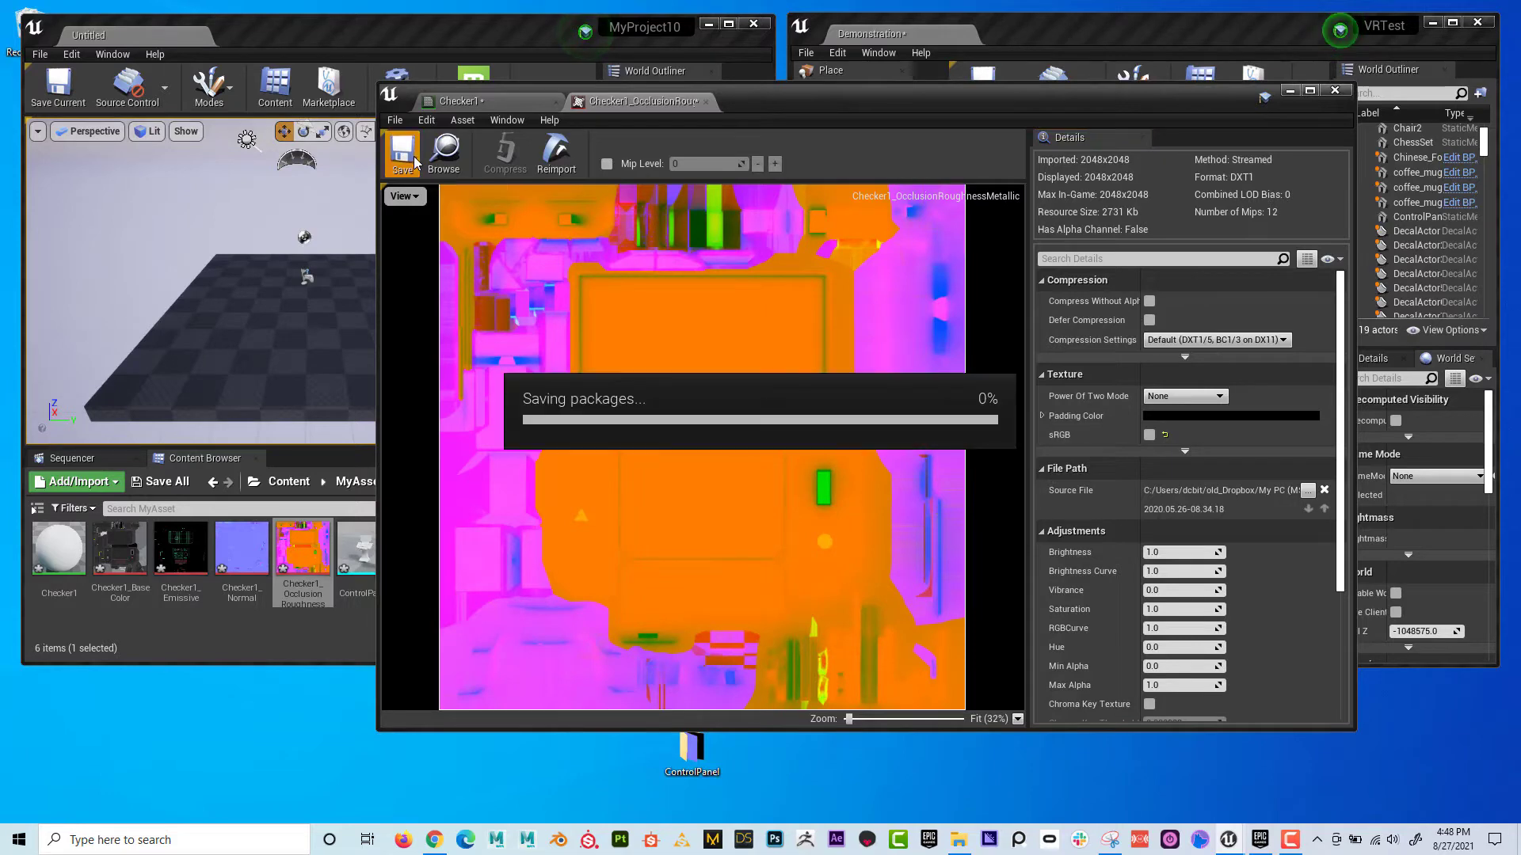
Add the Checker1_OcclusionRoughnessMetallic texture to the Checker1 graph and arrange the texture nodes
left_click(477, 104)
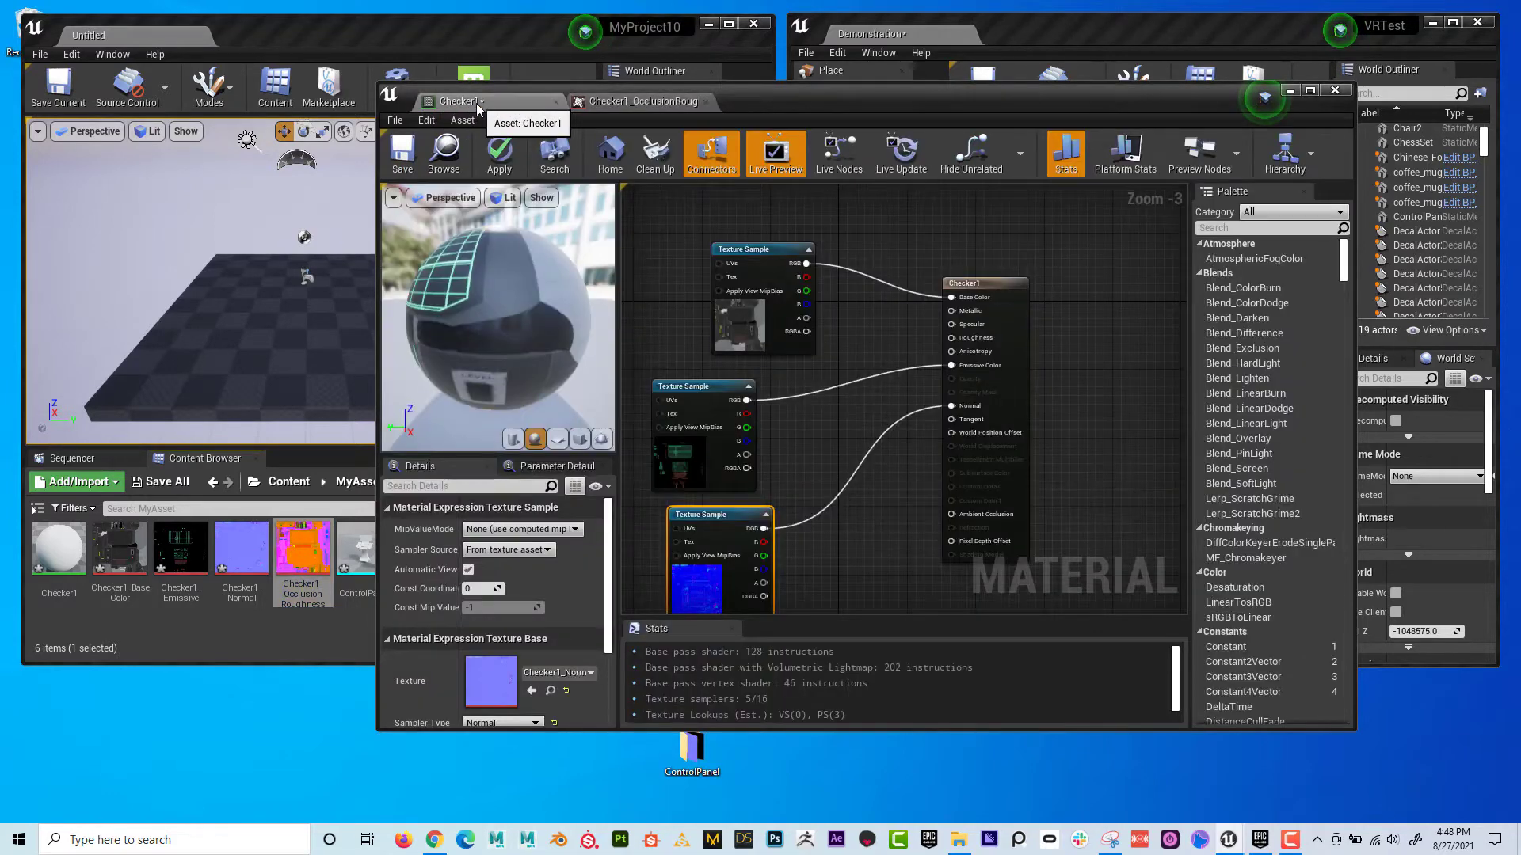
left_click_drag(303, 558, 795, 446)
left_click_drag(744, 520, 662, 367)
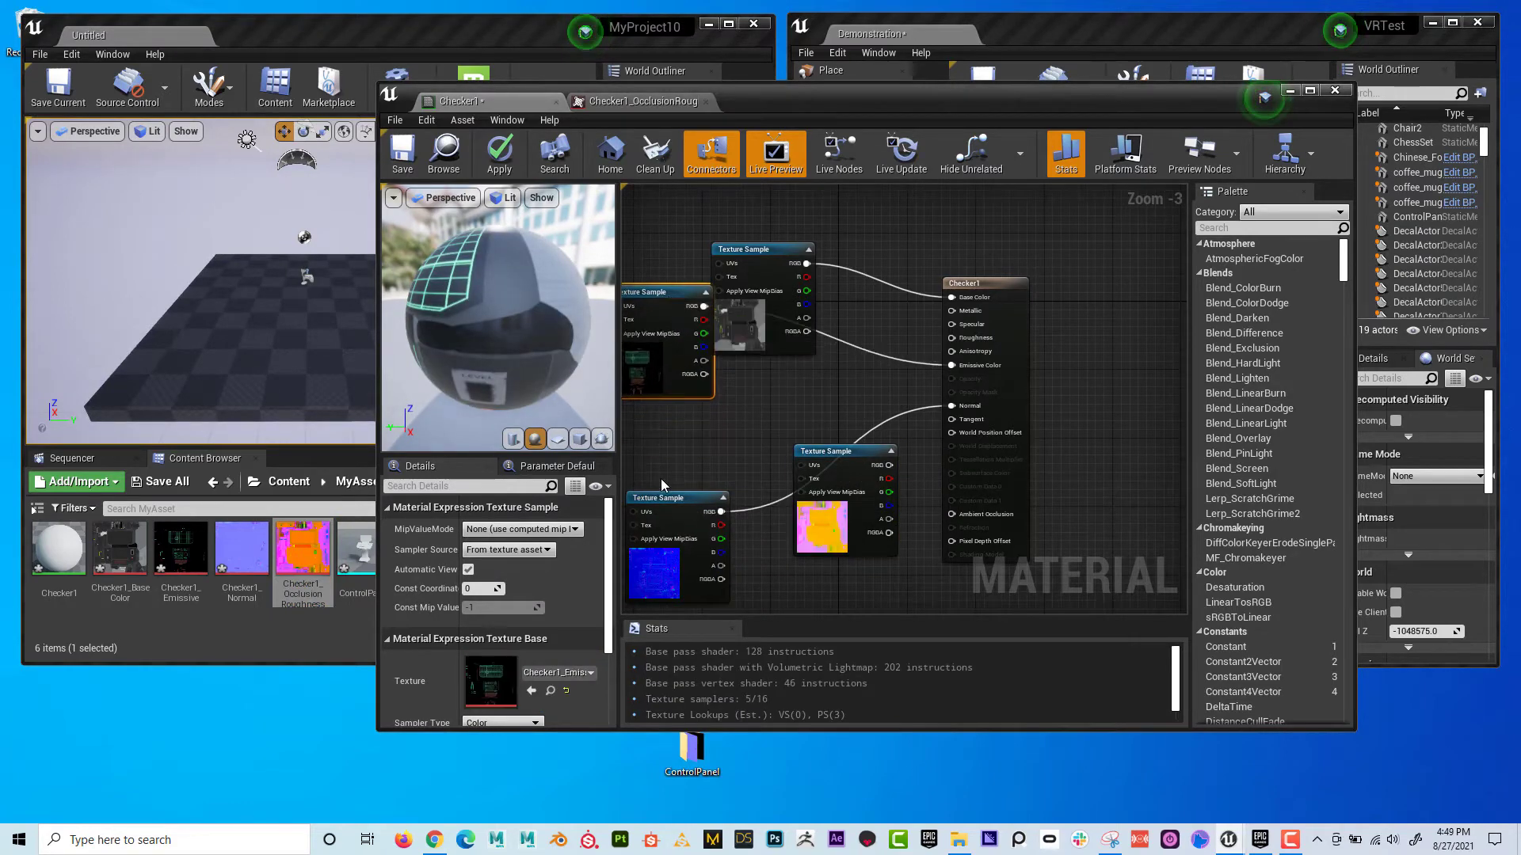
left_click_drag(671, 498, 633, 412)
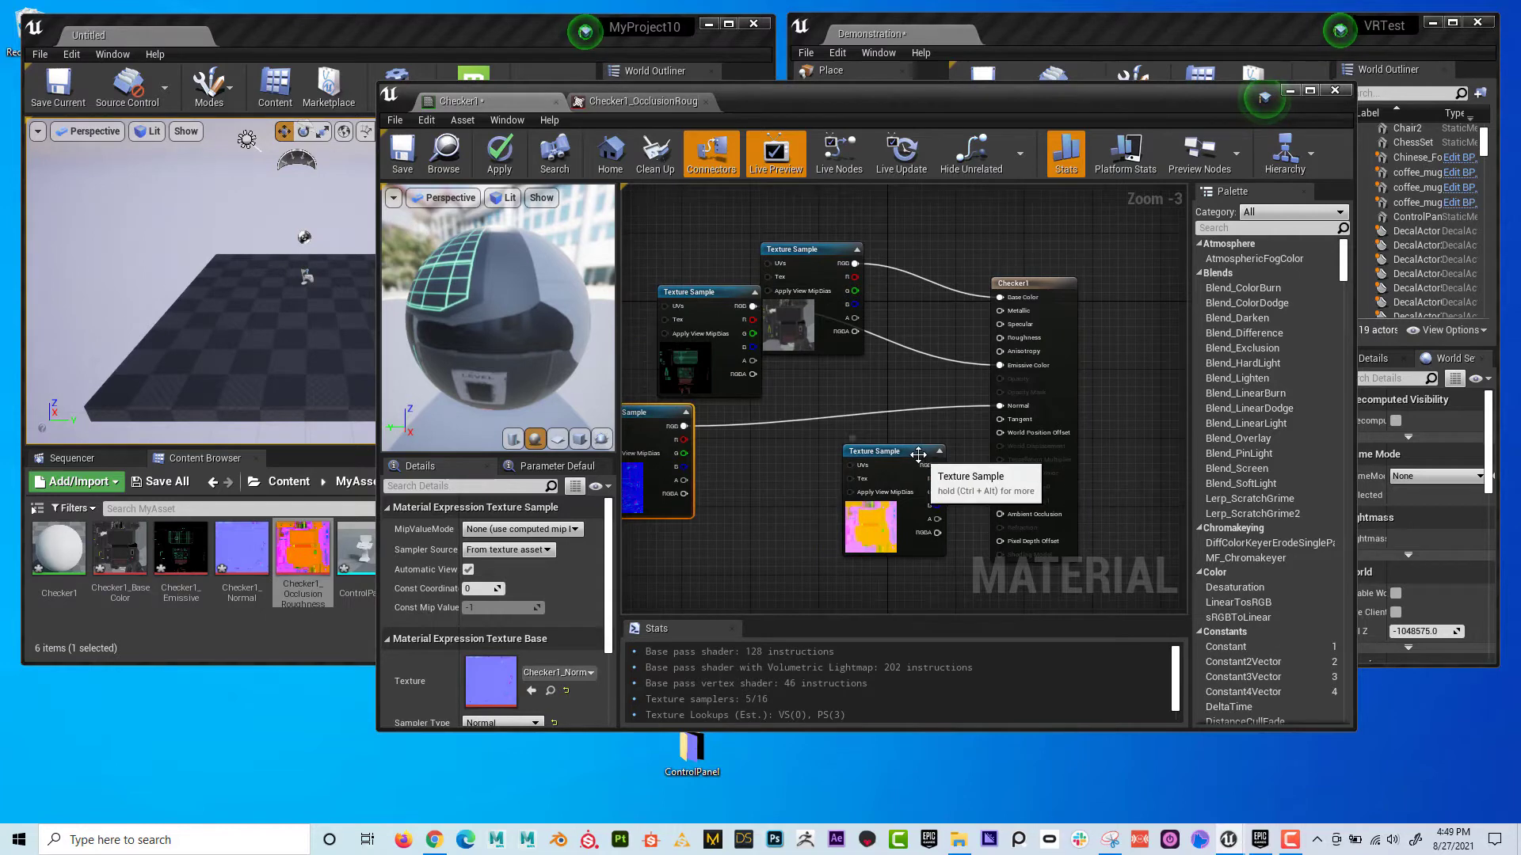
left_click_drag(903, 453, 832, 452)
scroll(955, 536, "up", 2)
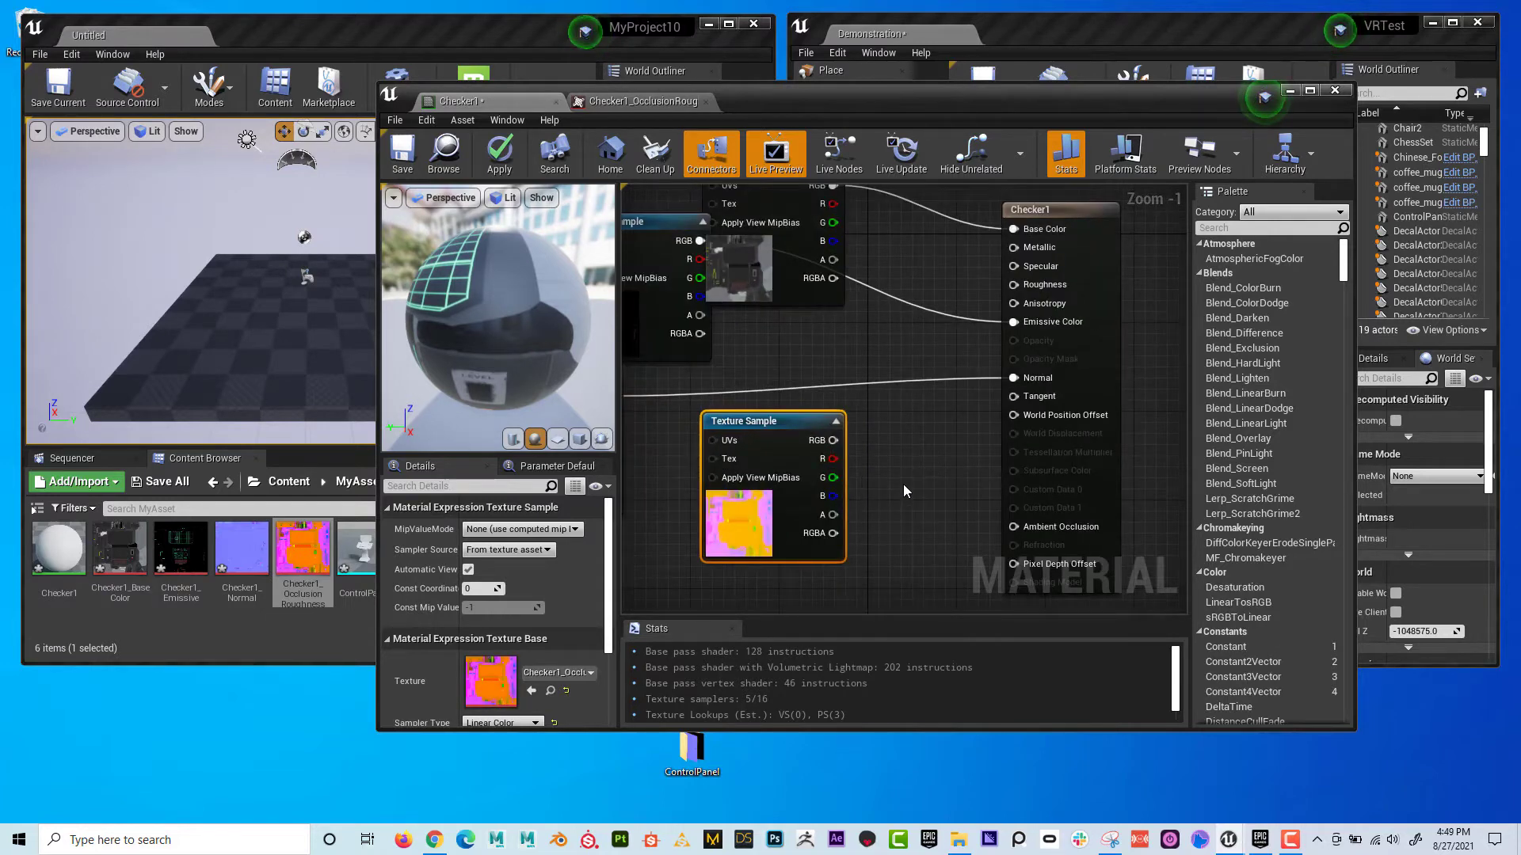
scroll(871, 464, "down", 1)
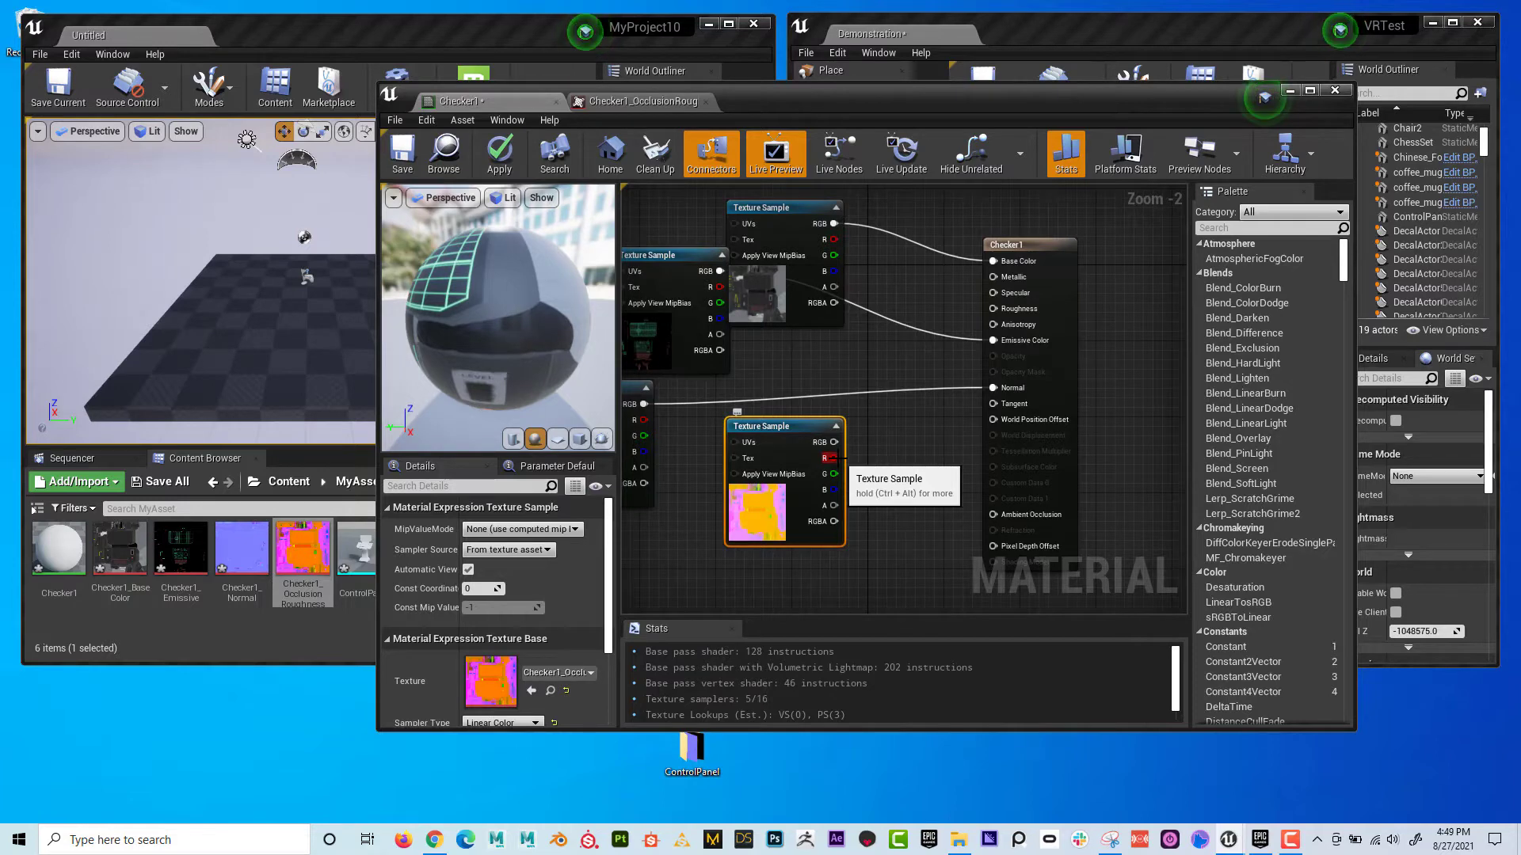
Wire its R, G, B channels to Ambient Occlusion, Roughness and Metallic, then save Checker1
left_click_drag(836, 458, 993, 515)
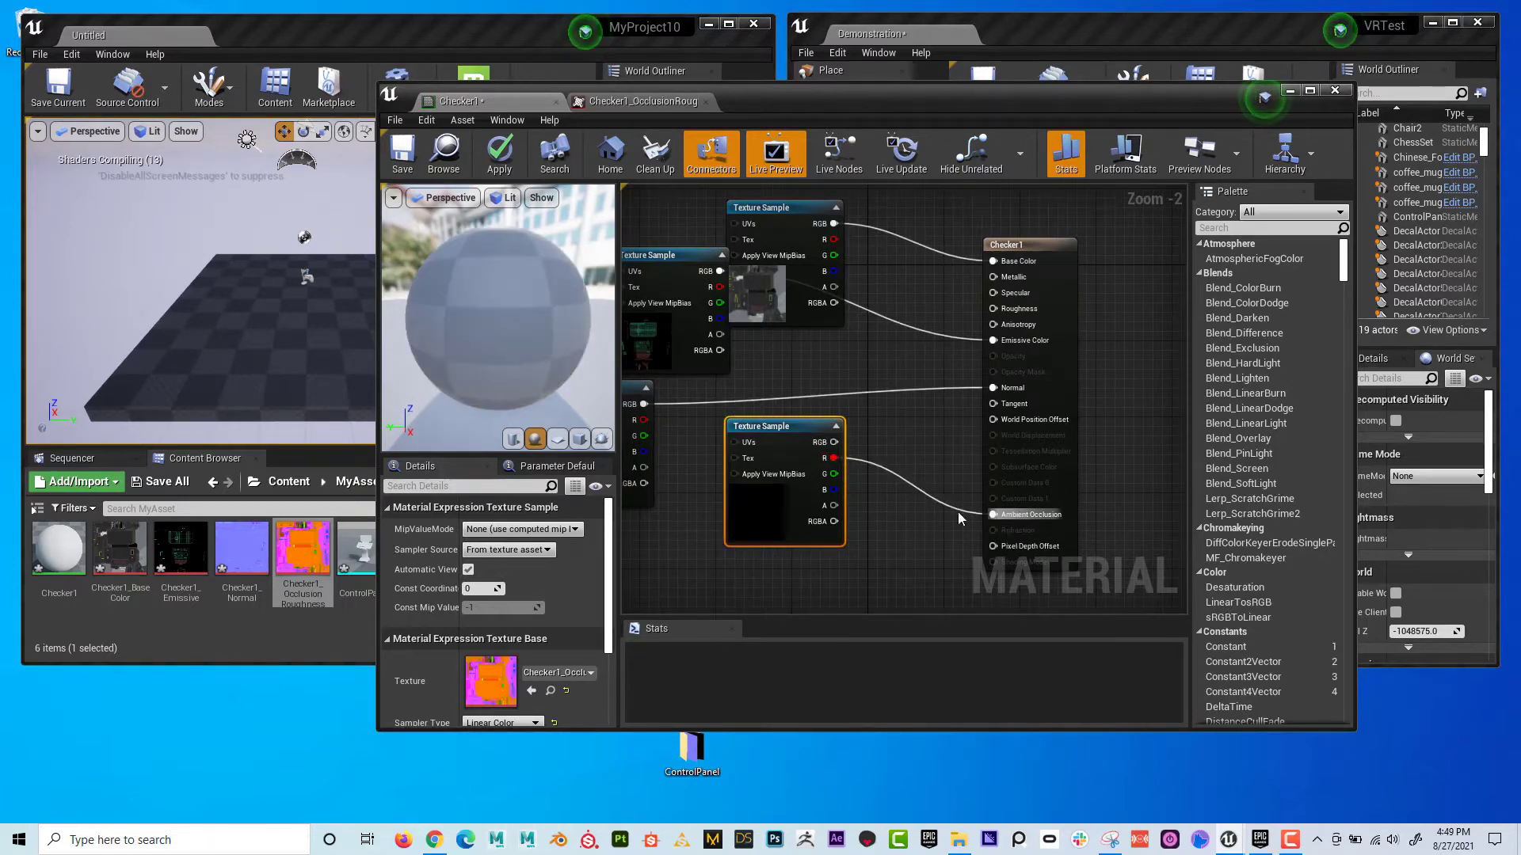
left_click_drag(834, 473, 976, 358)
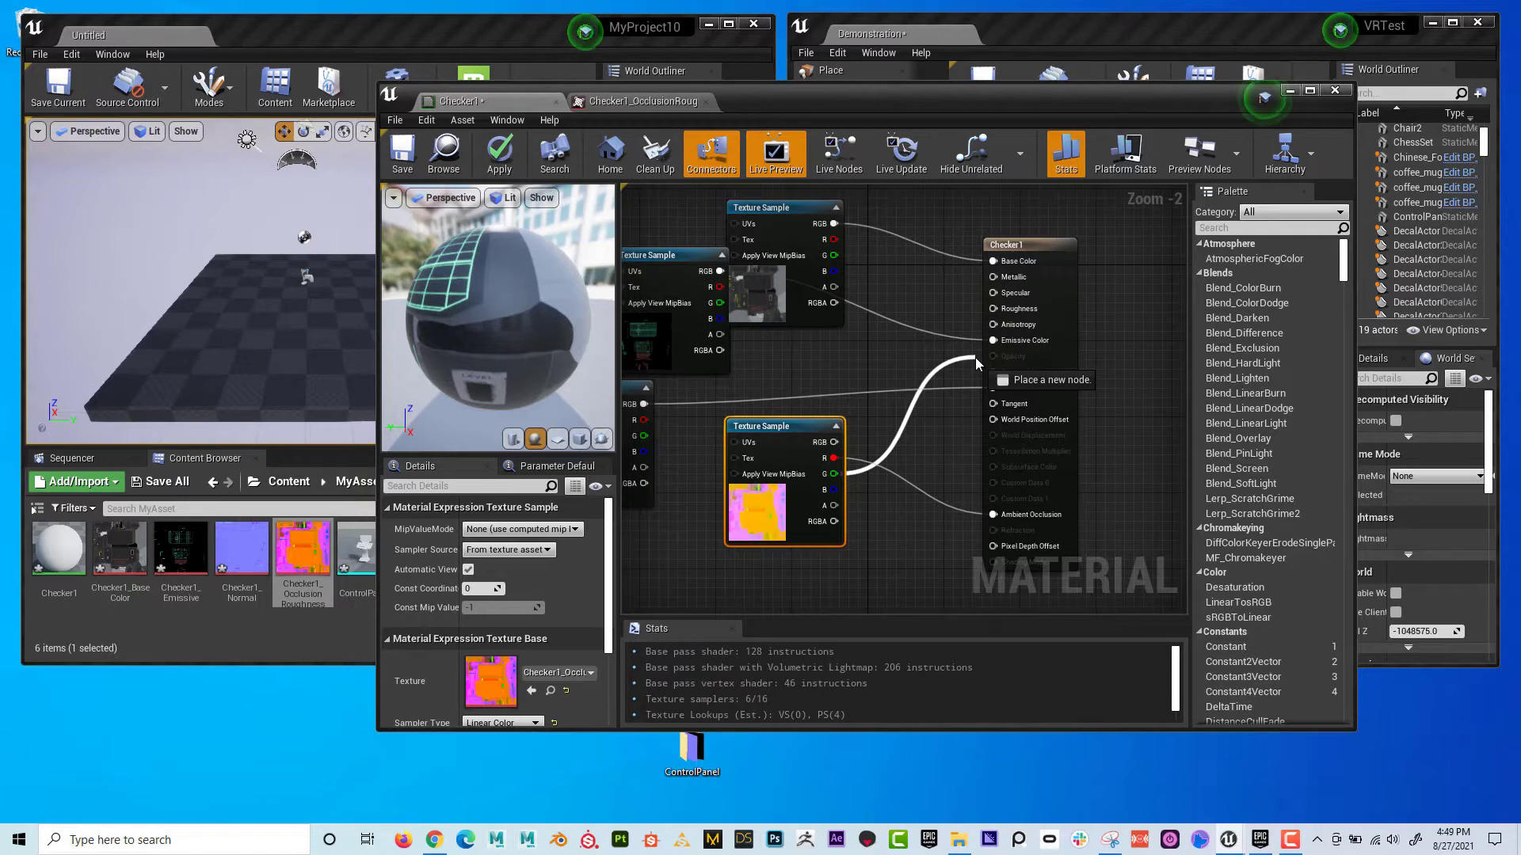
left_click_drag(976, 358, 996, 308)
left_click_drag(834, 489, 992, 290)
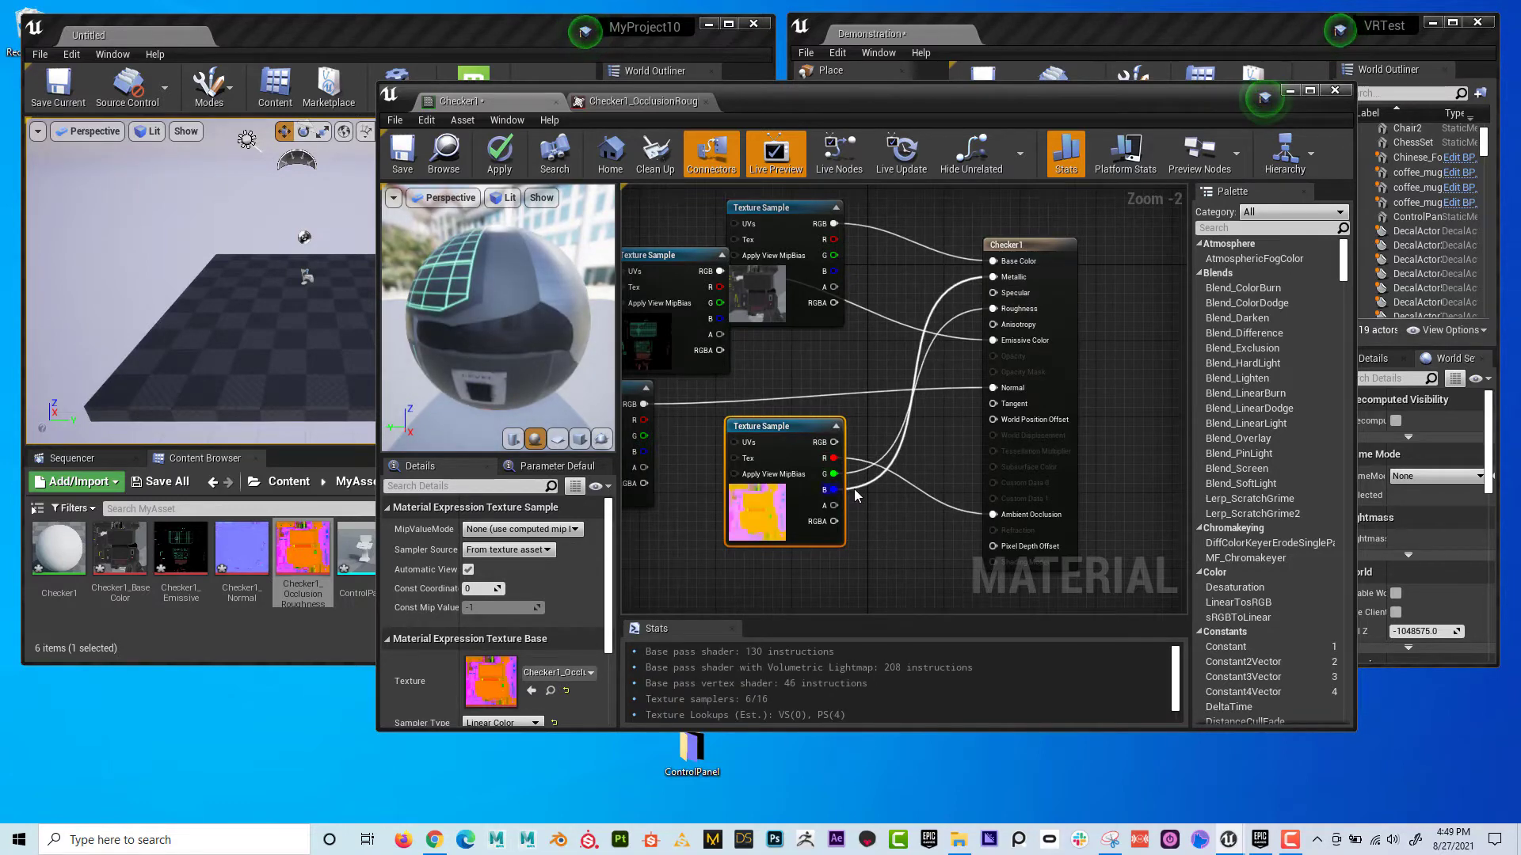
left_click(405, 164)
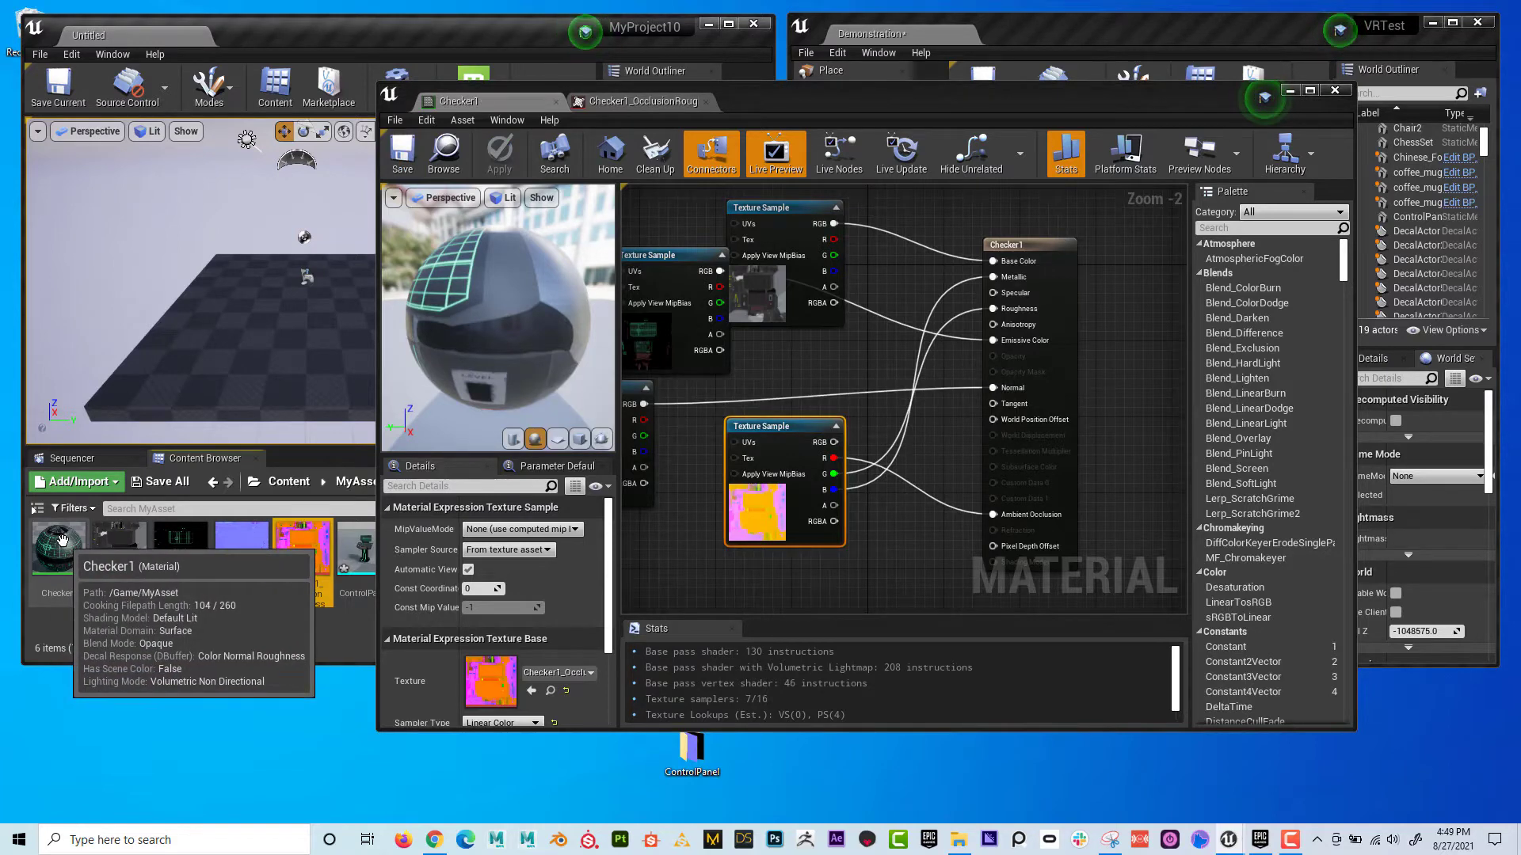
Close the material editor, place the ControlPanel mesh in the level, and frame it in the viewport
left_click(1335, 89)
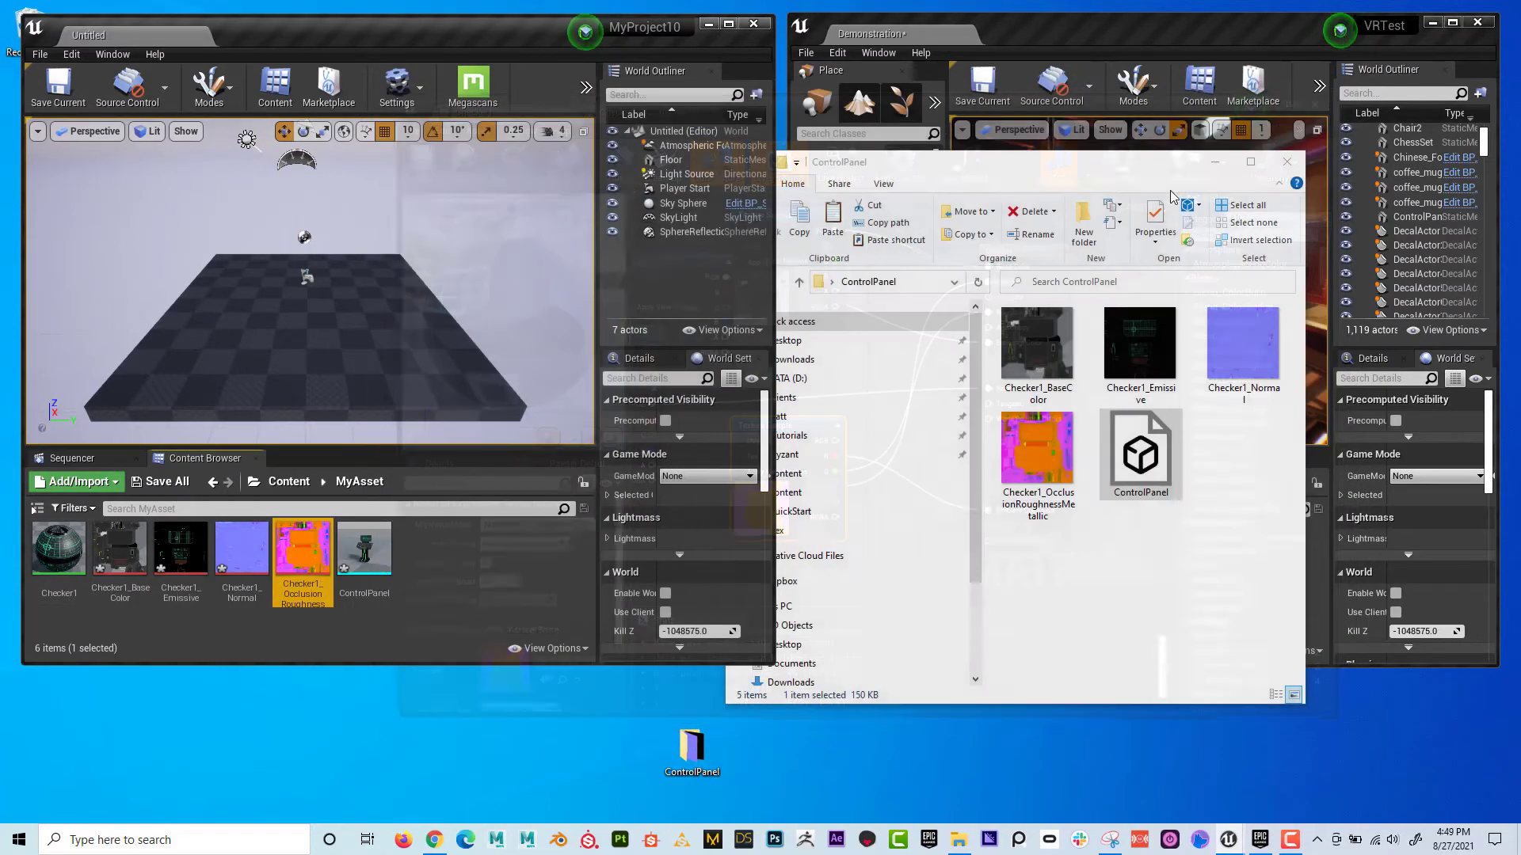
left_click_drag(364, 558, 313, 325)
key("e")
key("r")
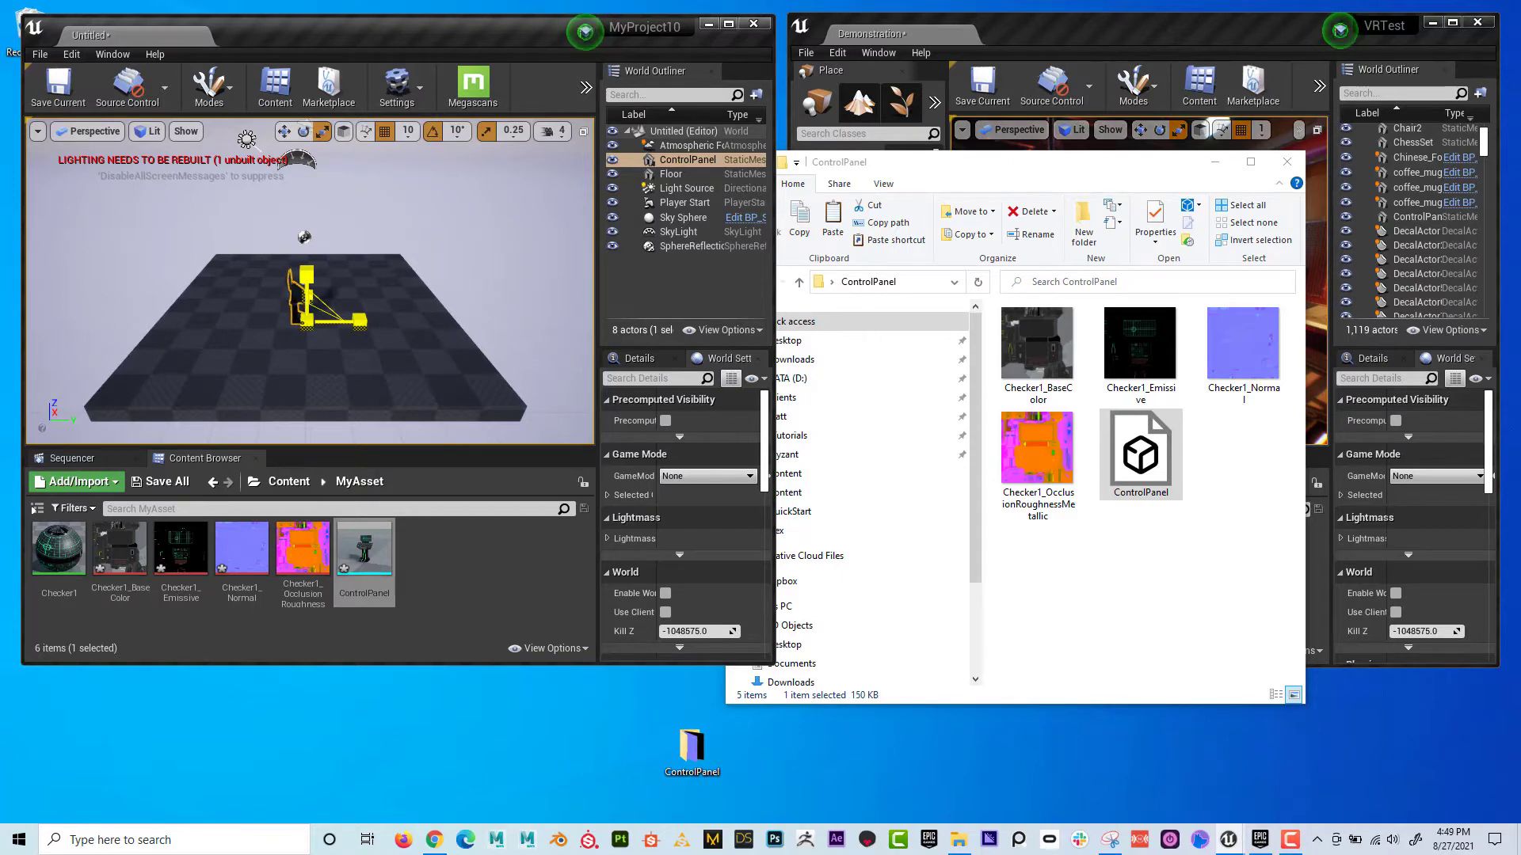
right_click_drag(309, 285, 419, 285)
mouse_move(388, 378)
right_mouse_down()
mouse_move(411, 378)
mouse_move(387, 378)
right_mouse_up()
right_click_drag(367, 293, 325, 293)
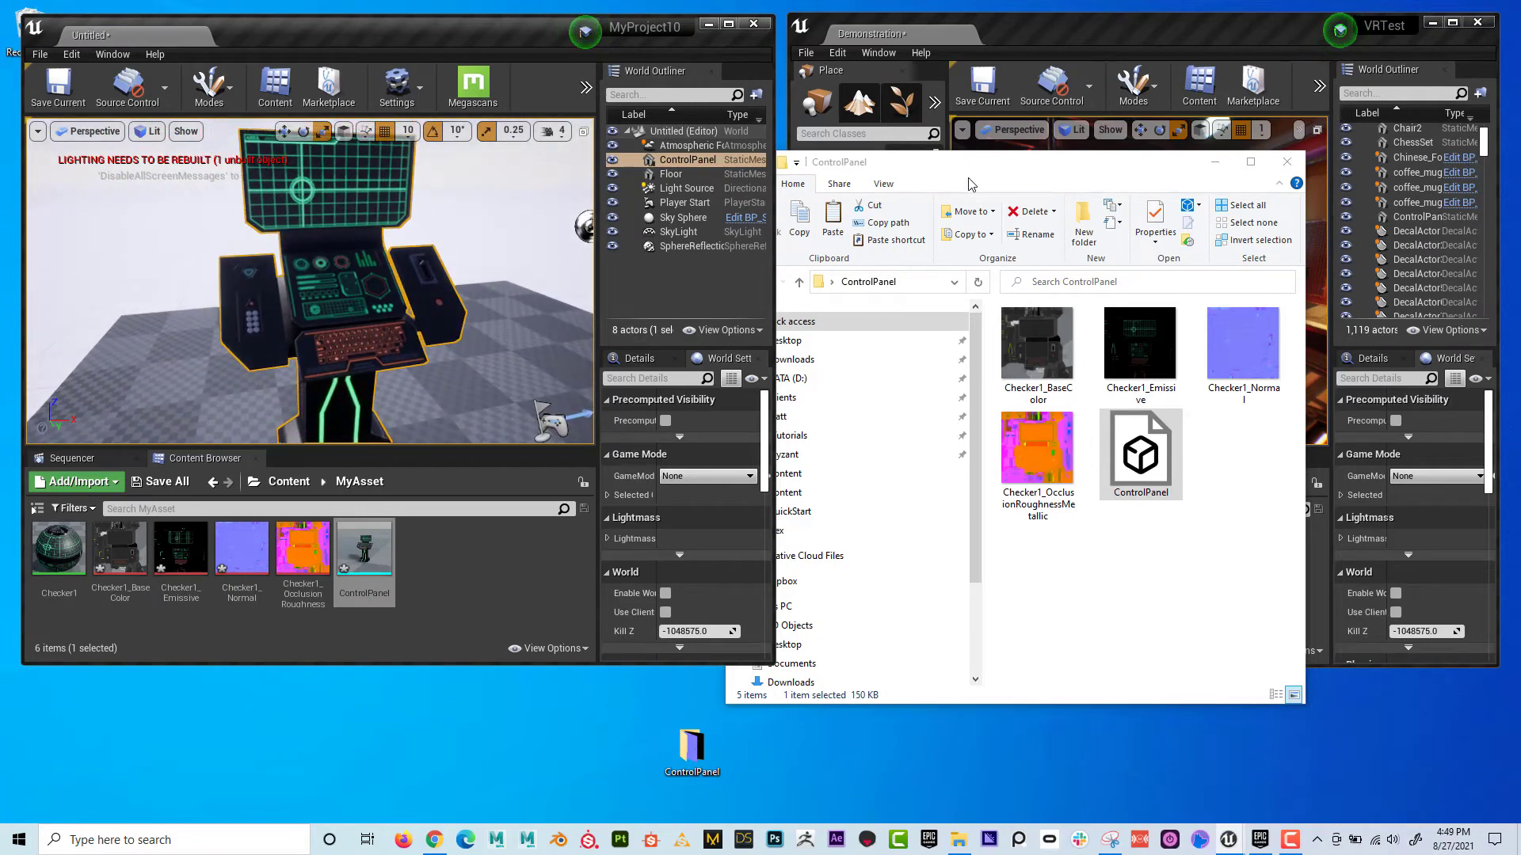
Close the ControlPanel folder window
left_click_drag(1060, 165, 1074, 165)
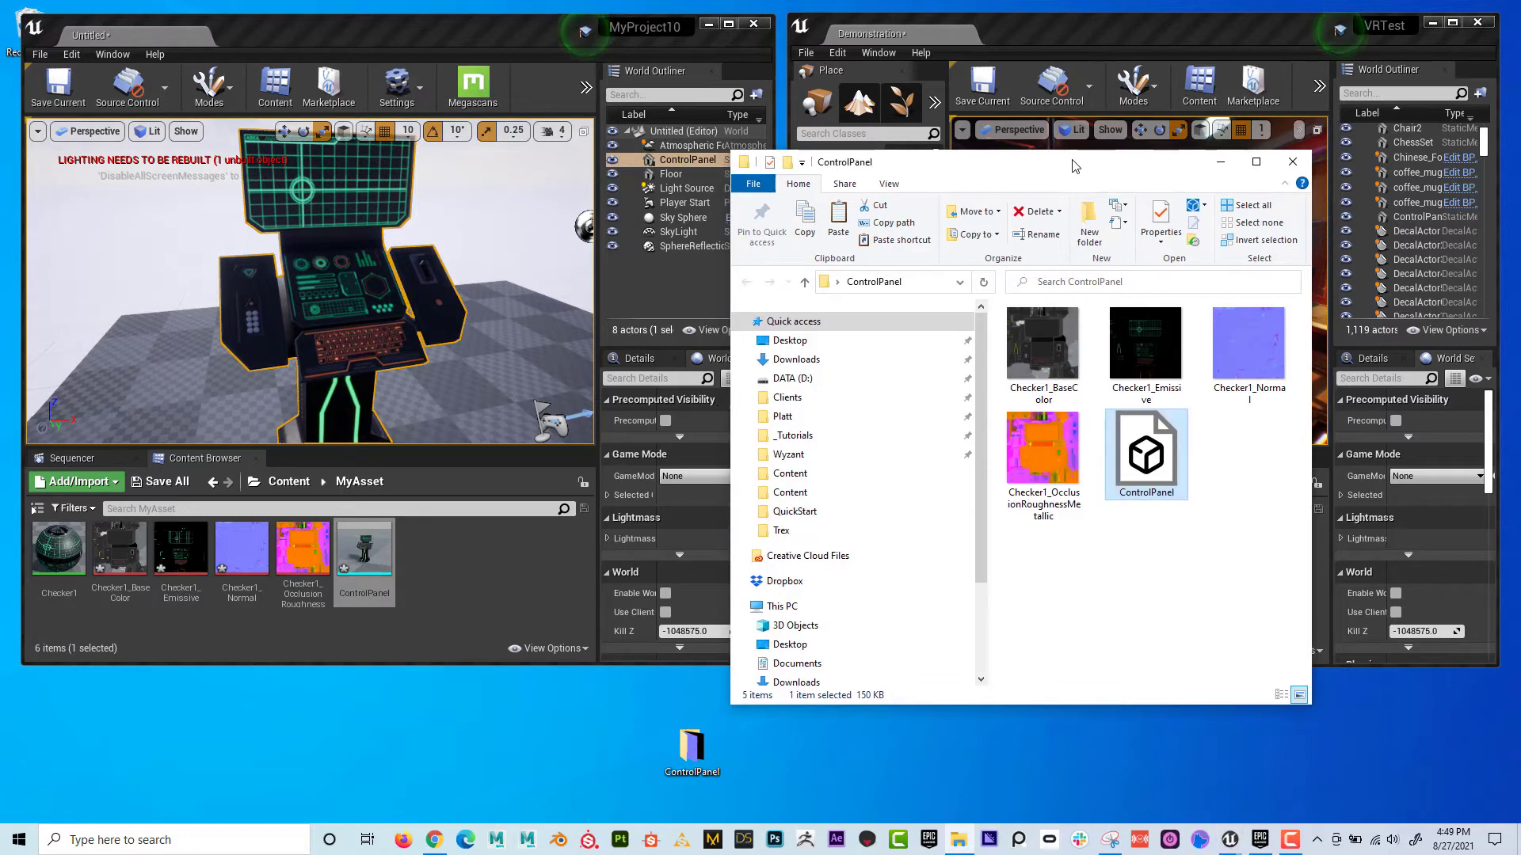
left_click(1283, 162)
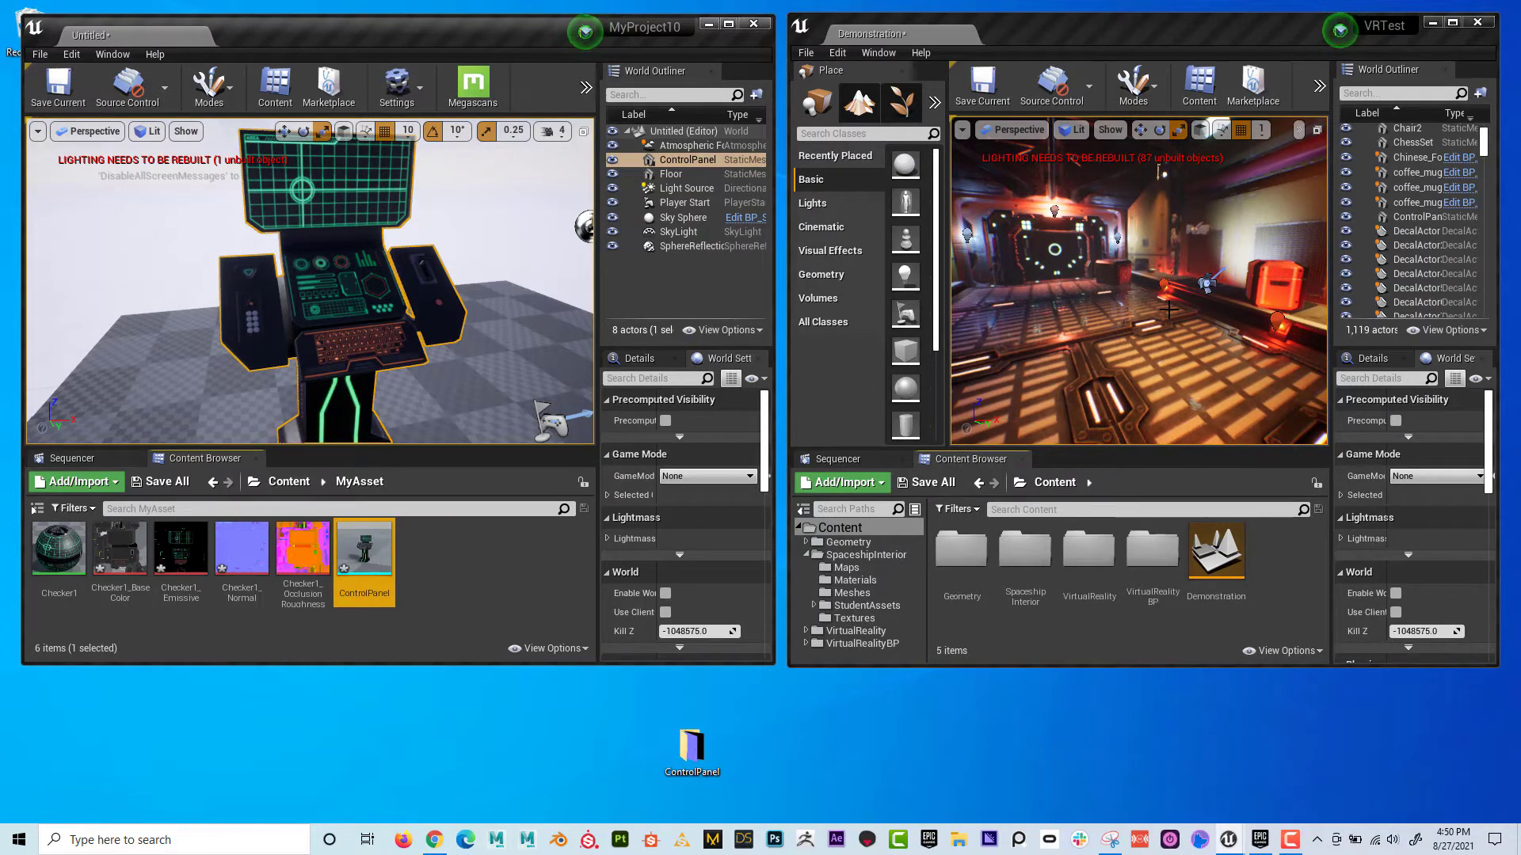
right_click_drag(309, 281, 356, 282)
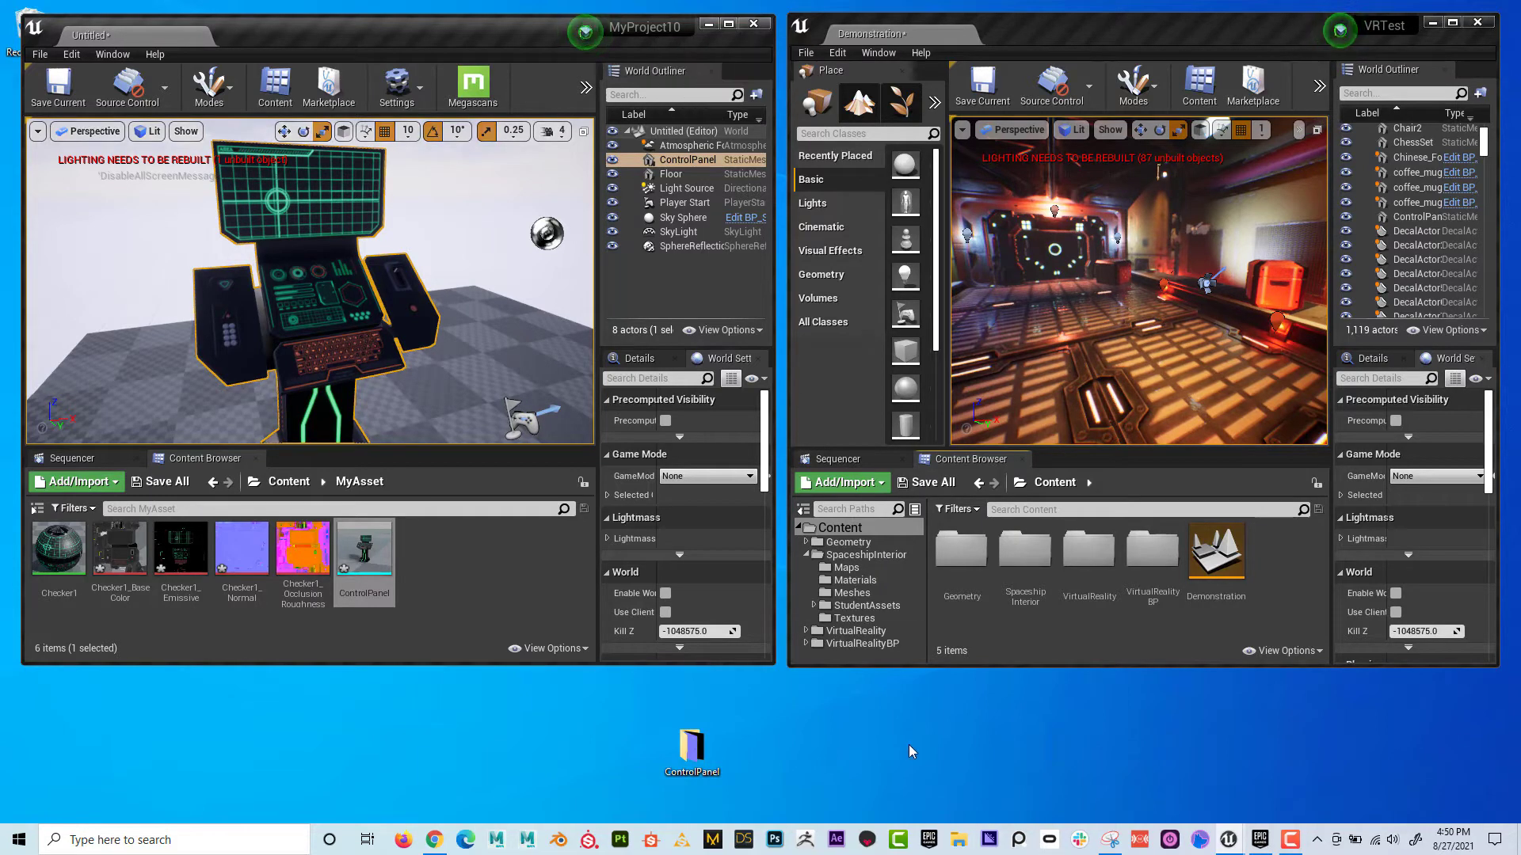
Browse File Explorer to the MyProject10 folder in D:\_Software\Unreal
left_click(959, 841)
left_click_drag(962, 165, 761, 156)
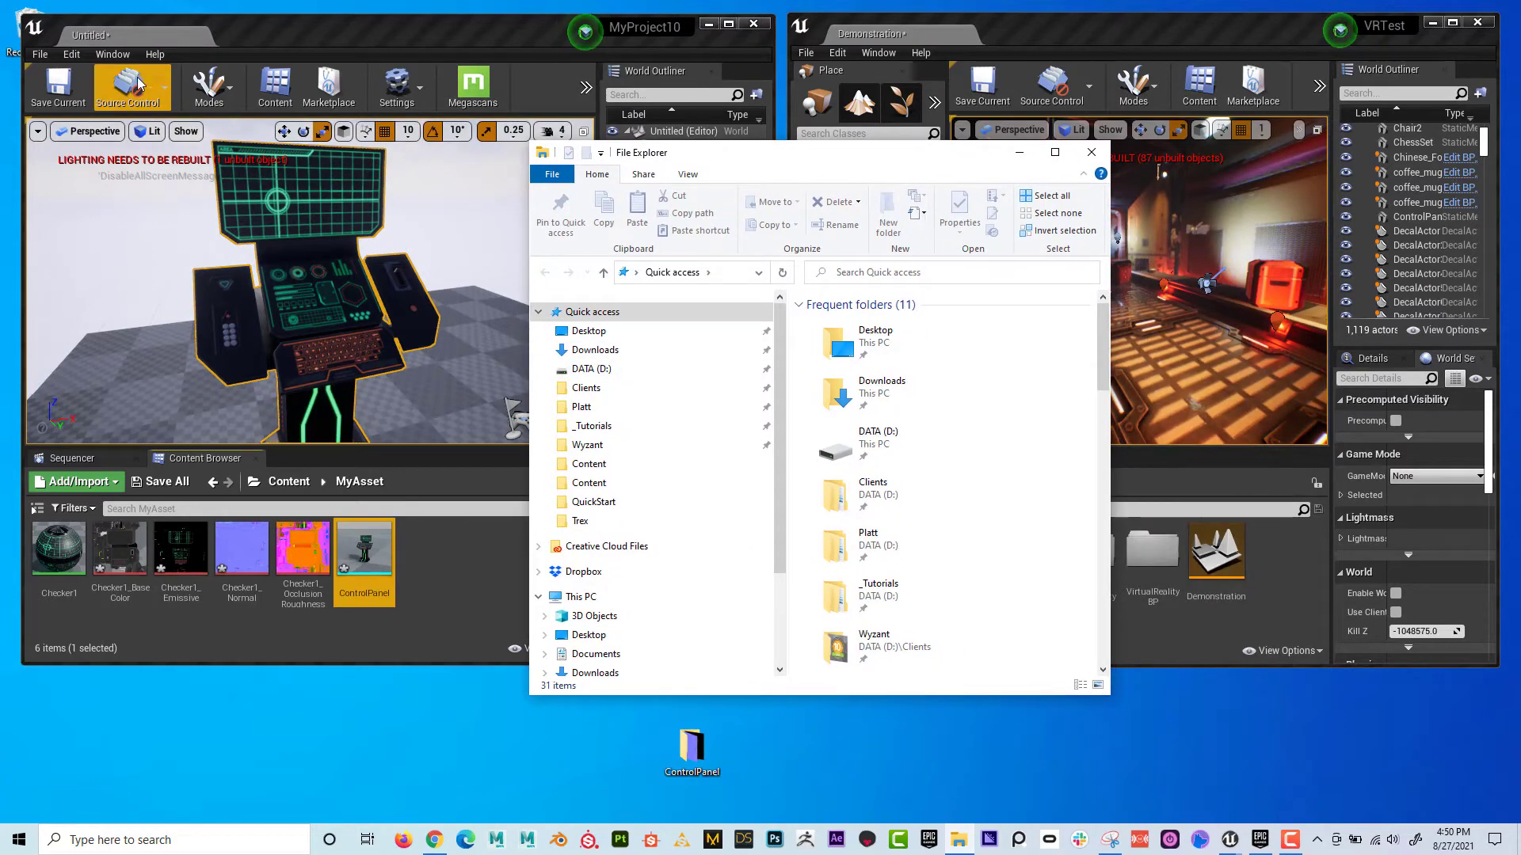
left_click(607, 371)
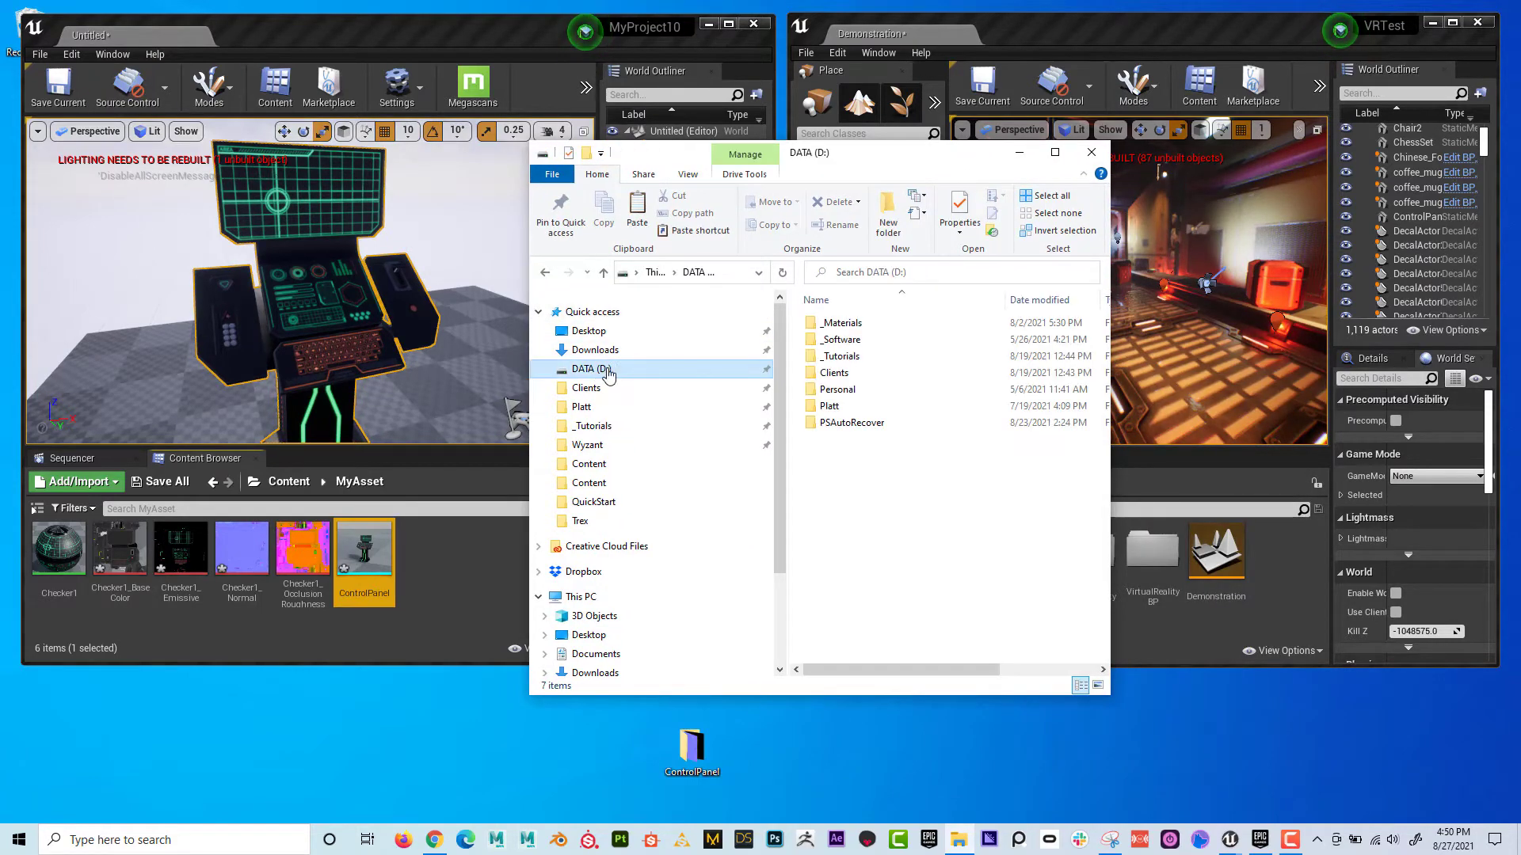
double_click(841, 339)
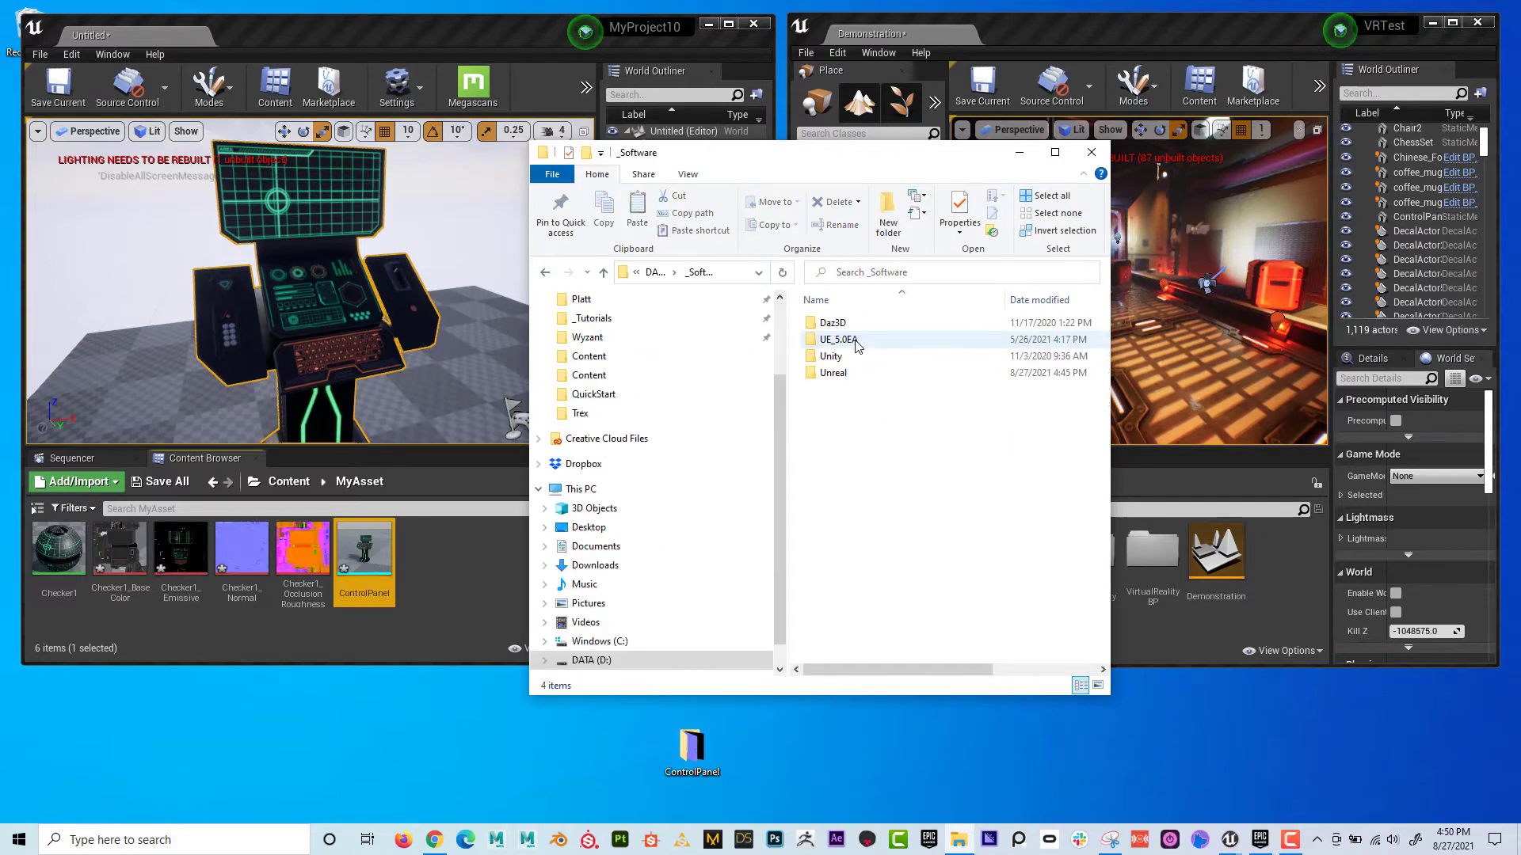
double_click(838, 375)
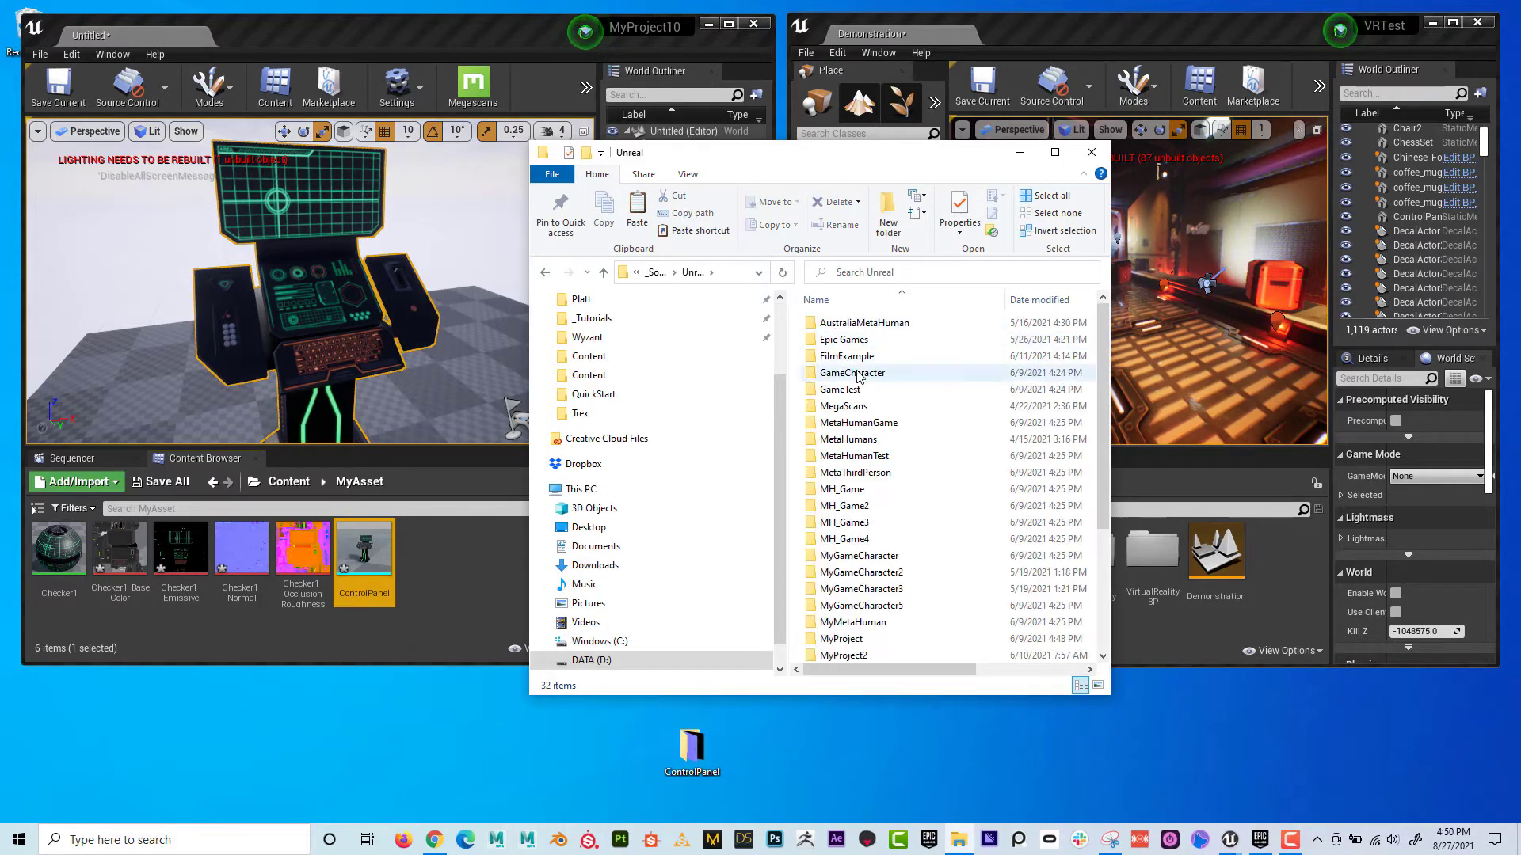
scroll(840, 380, "down", 4)
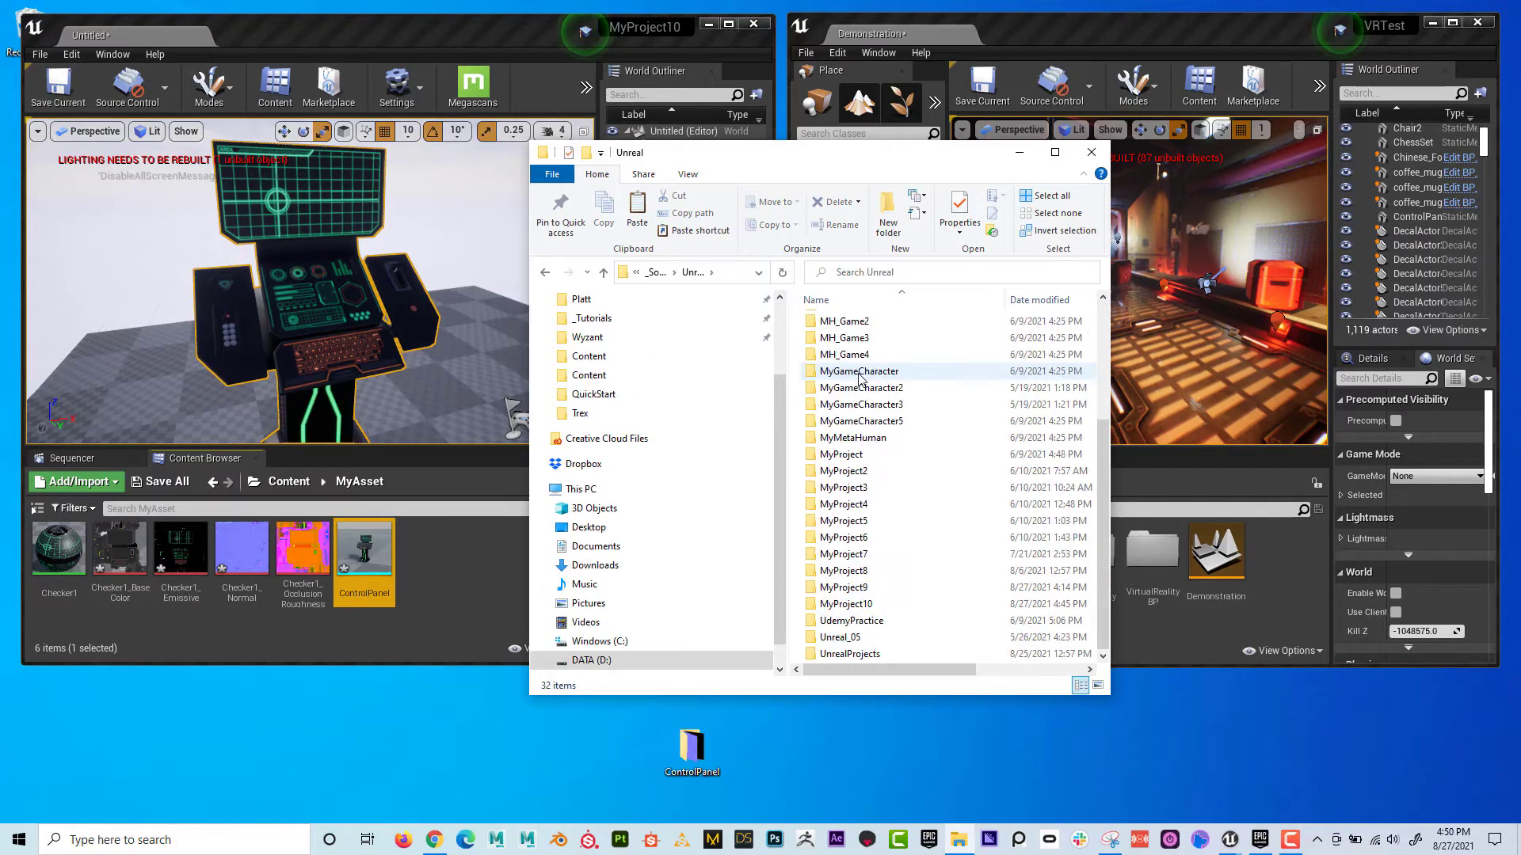
double_click(913, 606)
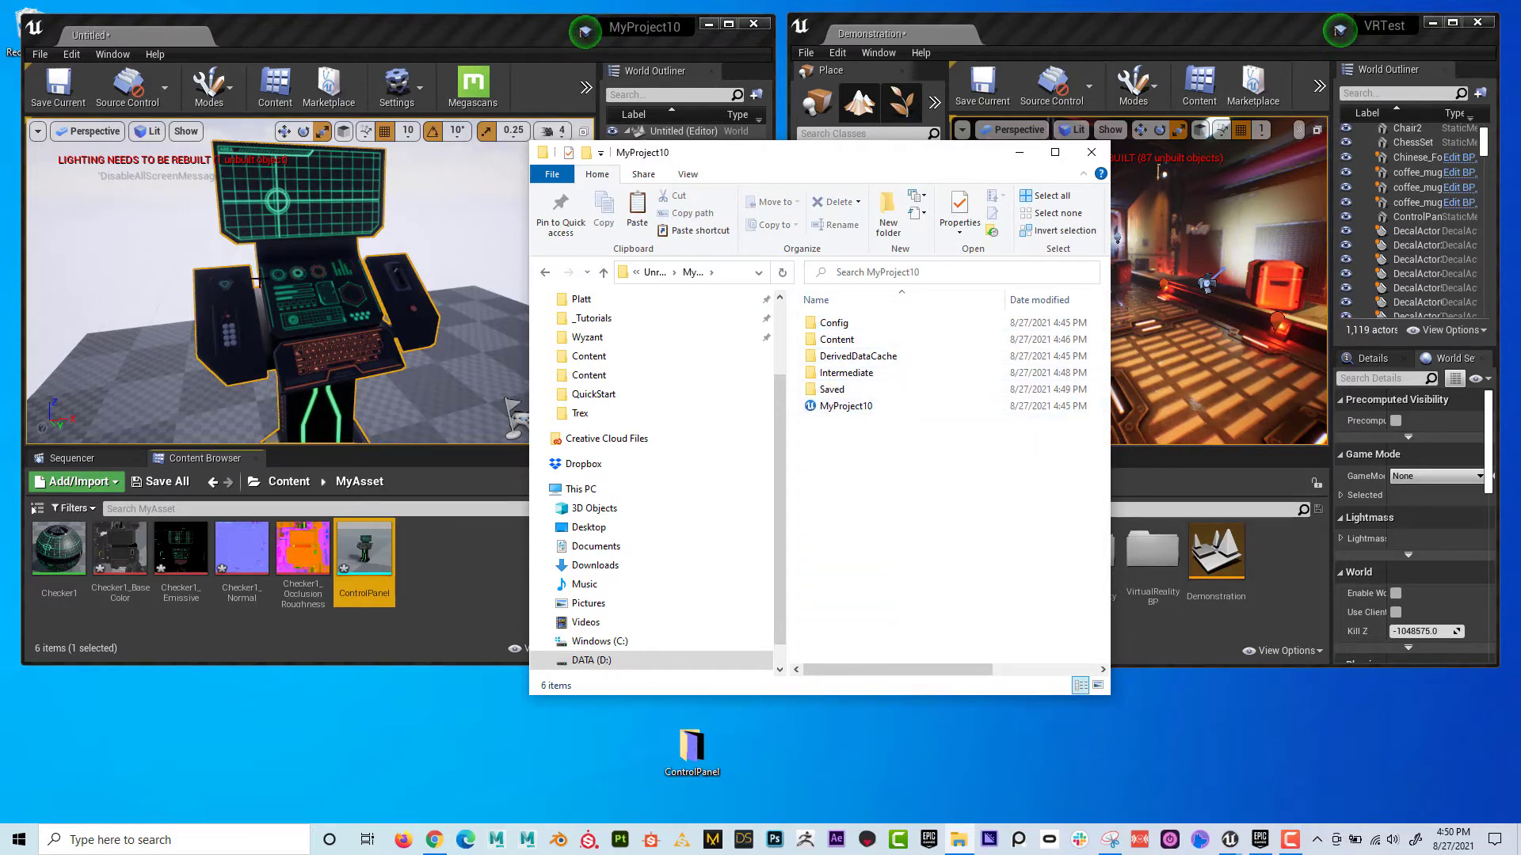
Make a desktop shortcut to MyProject10 and open it to check its contents
left_click(545, 273)
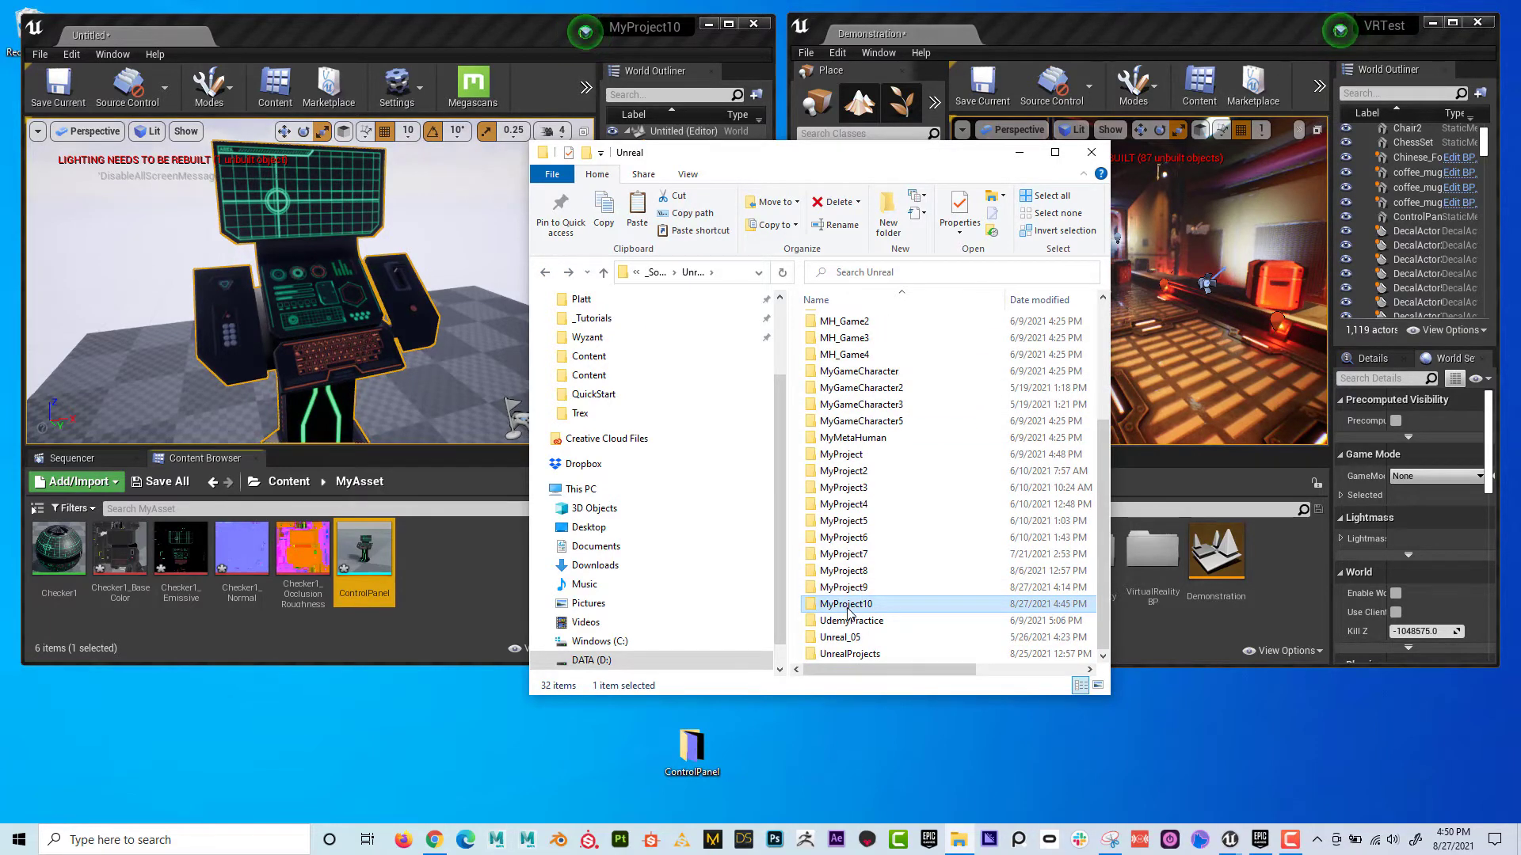
left_click_drag(848, 612, 419, 754, "alt")
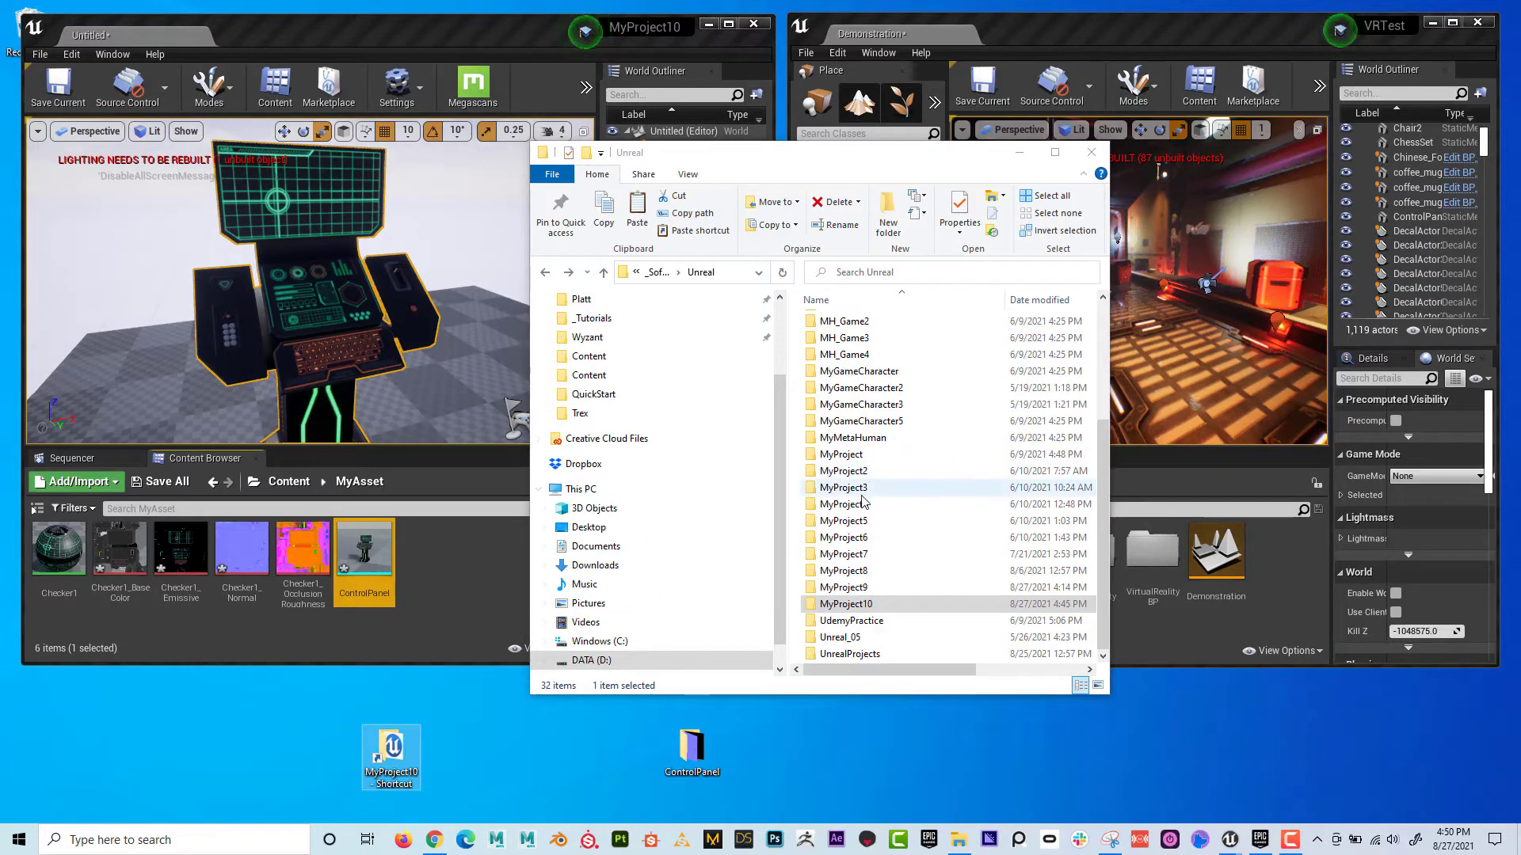
double_click(400, 748)
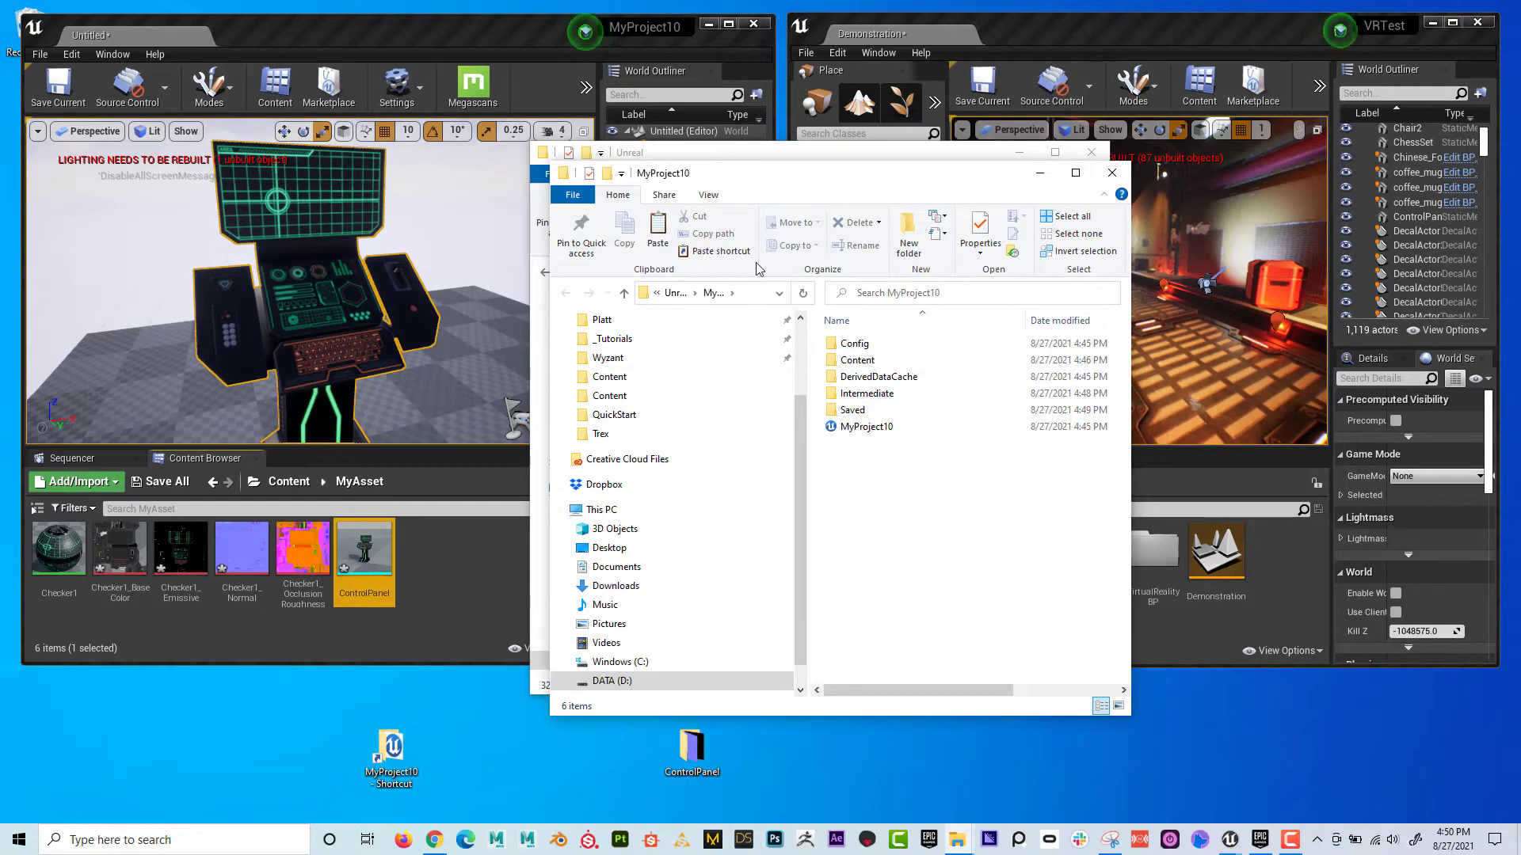
Close the MyProject10 window and make a desktop shortcut to UnrealProjects' VRTest 4.26 - 2 folder
left_click(1112, 173)
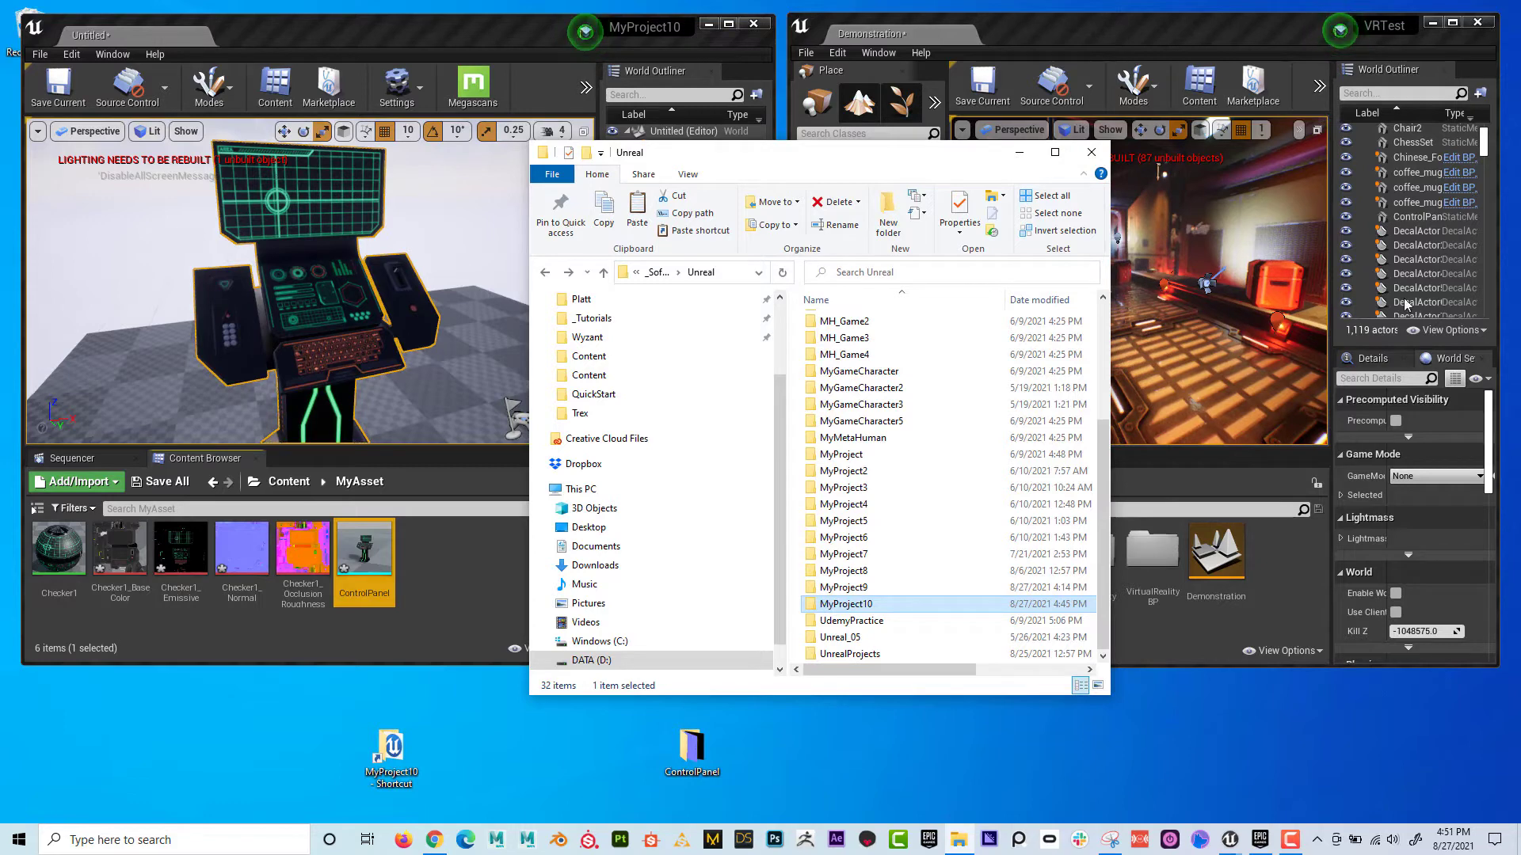
left_click_drag(988, 158, 783, 136)
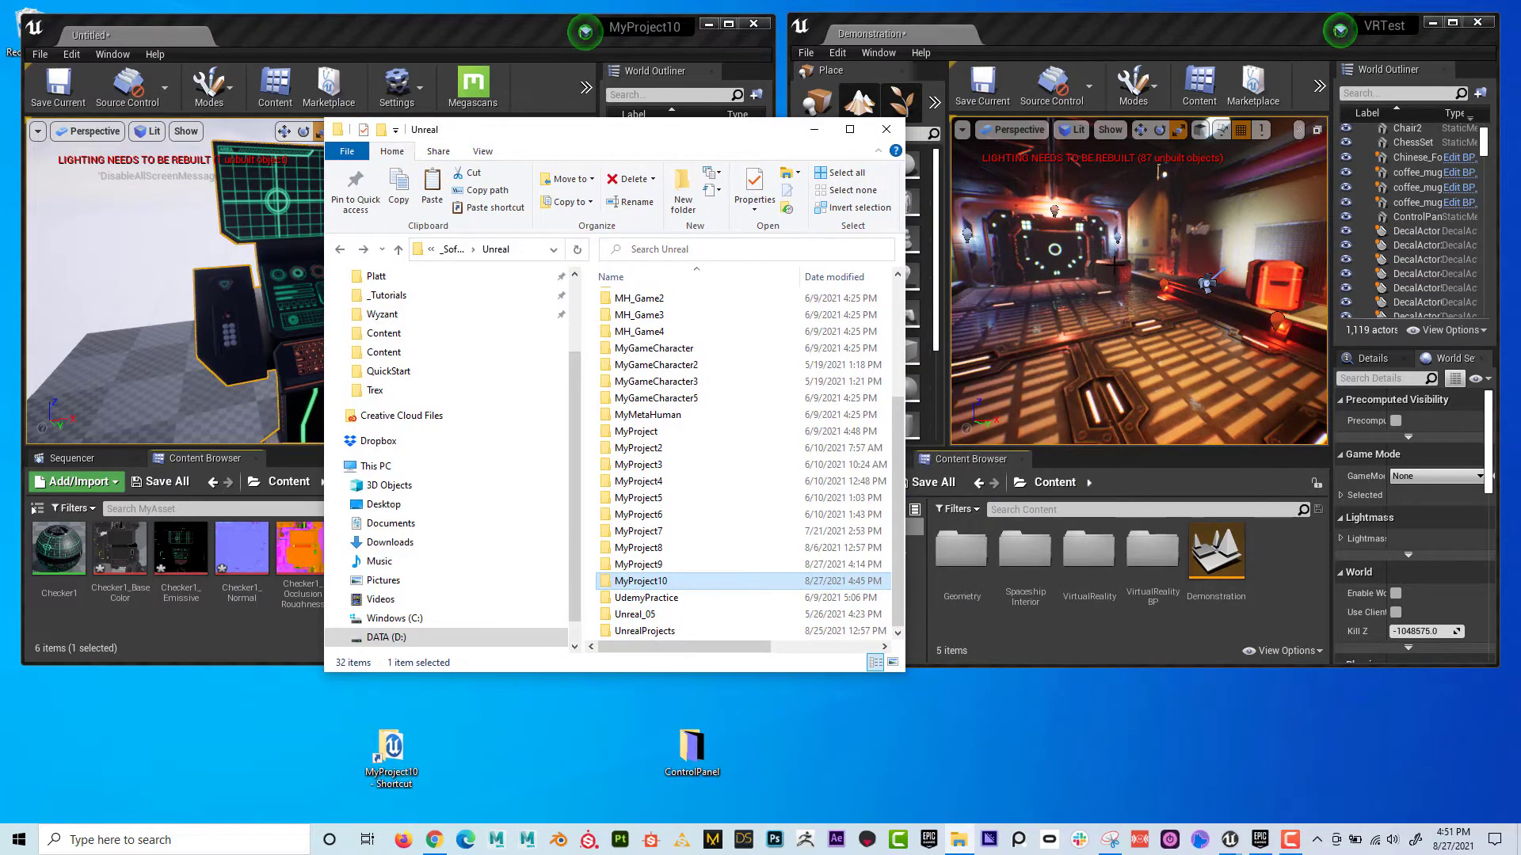
double_click(666, 630)
double_click(652, 352)
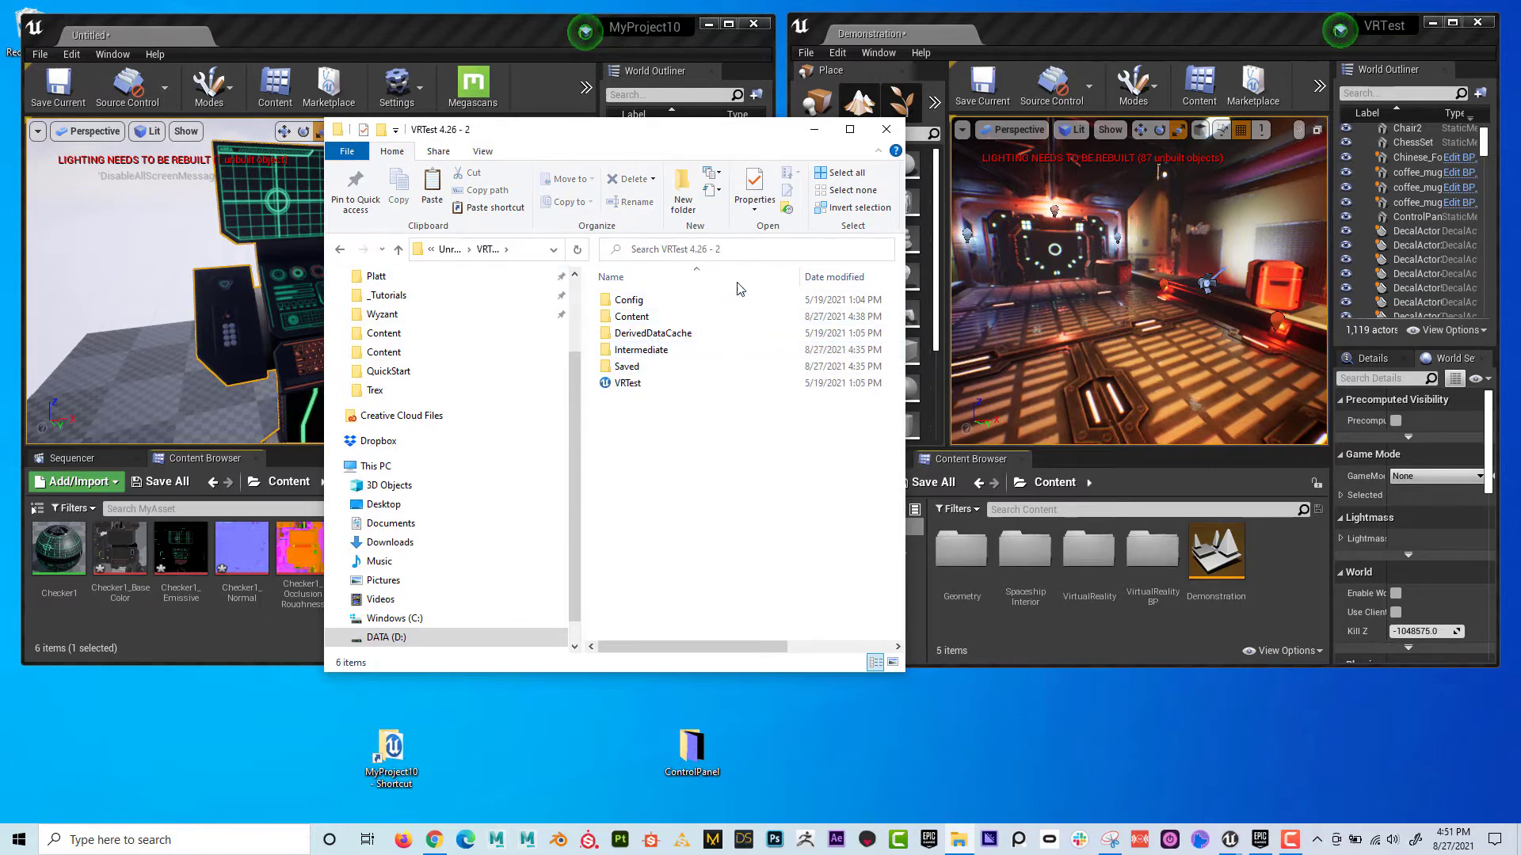
left_click(339, 251)
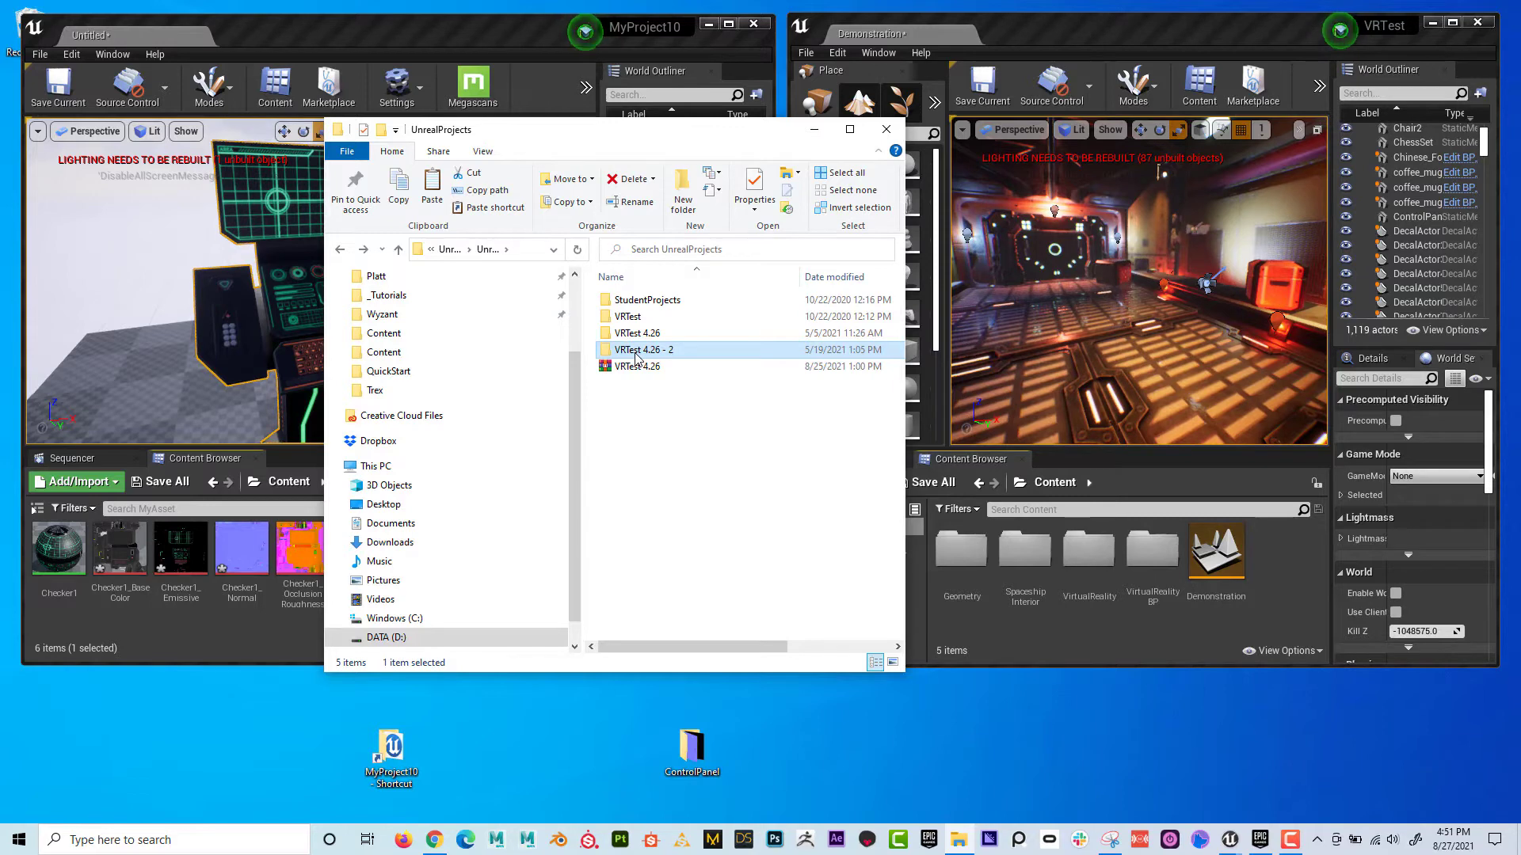
left_click_drag(641, 363, 1107, 790, "alt")
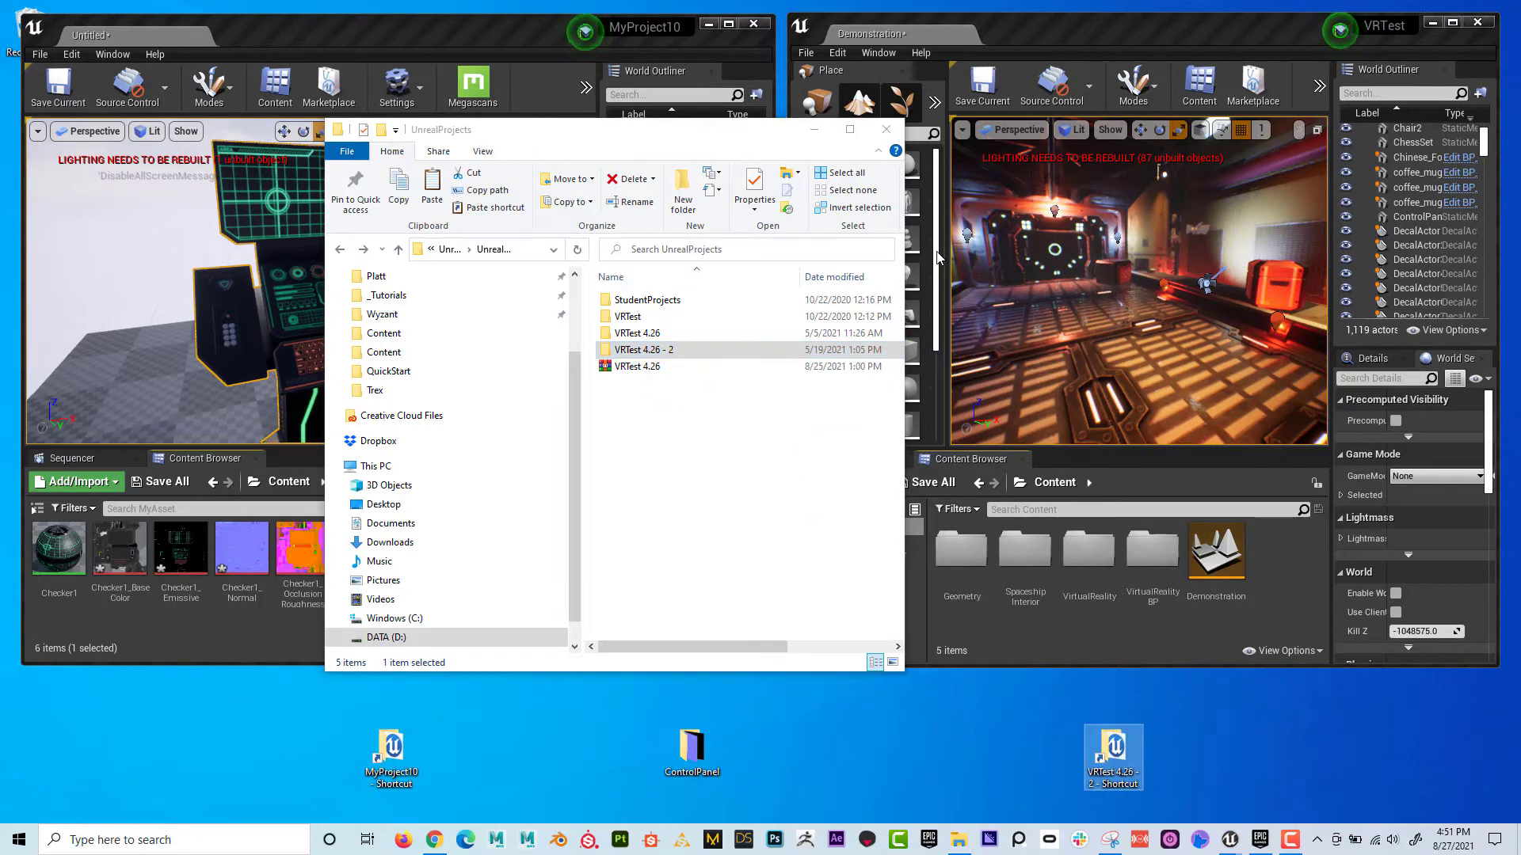